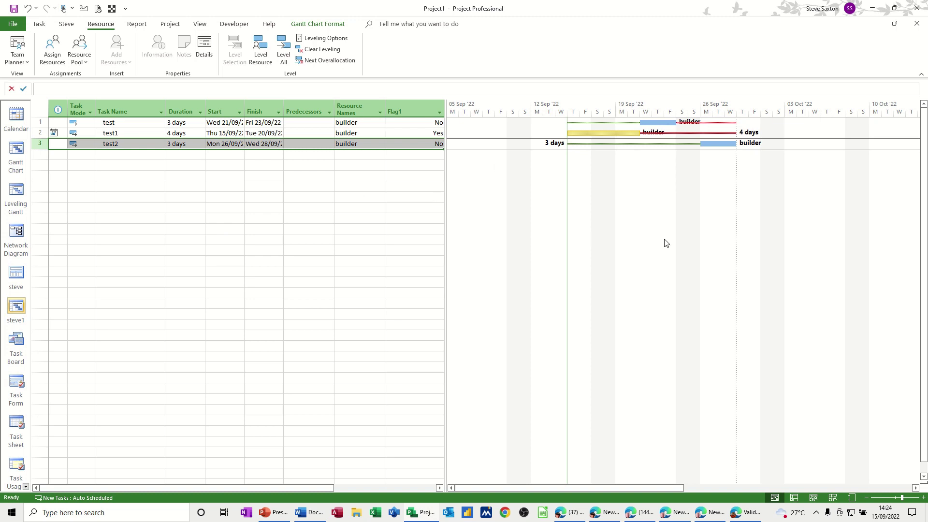
- Start a blank project and enter Task A, Task B and Task C as task names
{"action": "key", "text": "ctrl+n"}
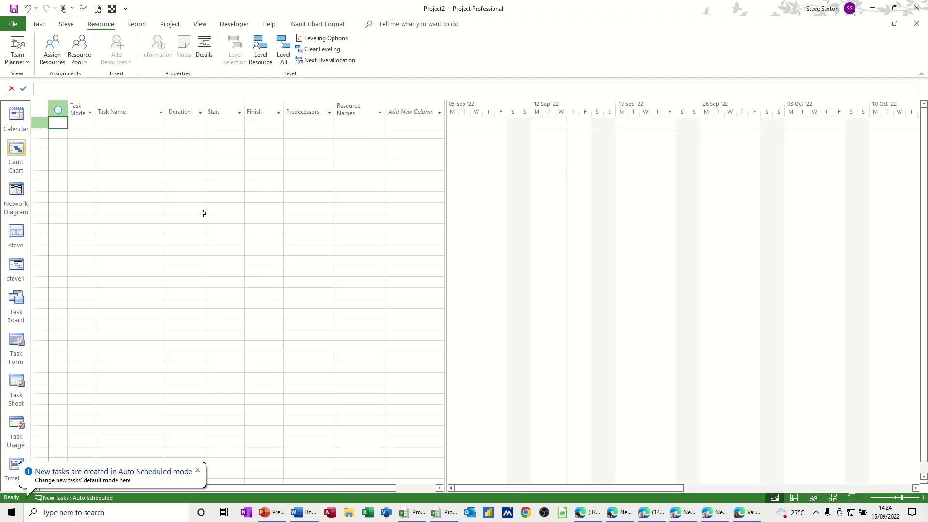
{"action": "left_click", "coordinate": [116, 123]}
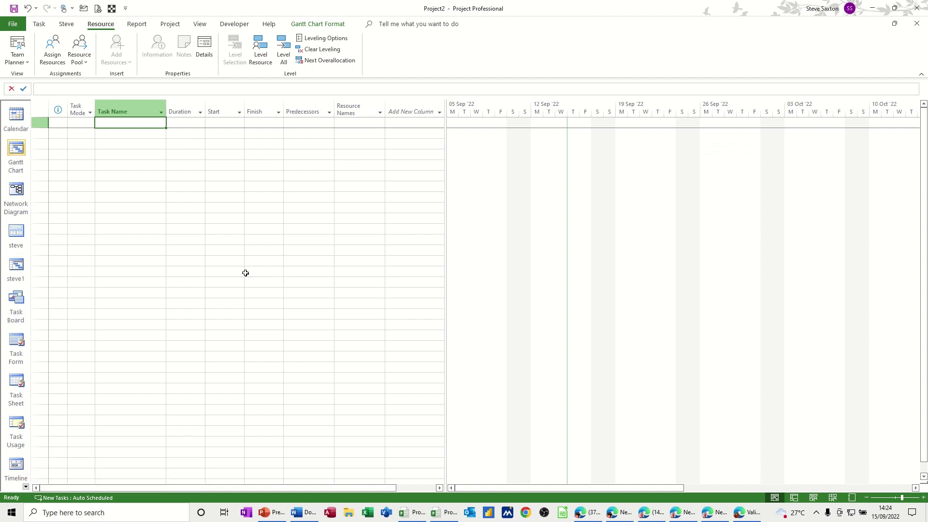
{"action": "type", "text": "Task "}
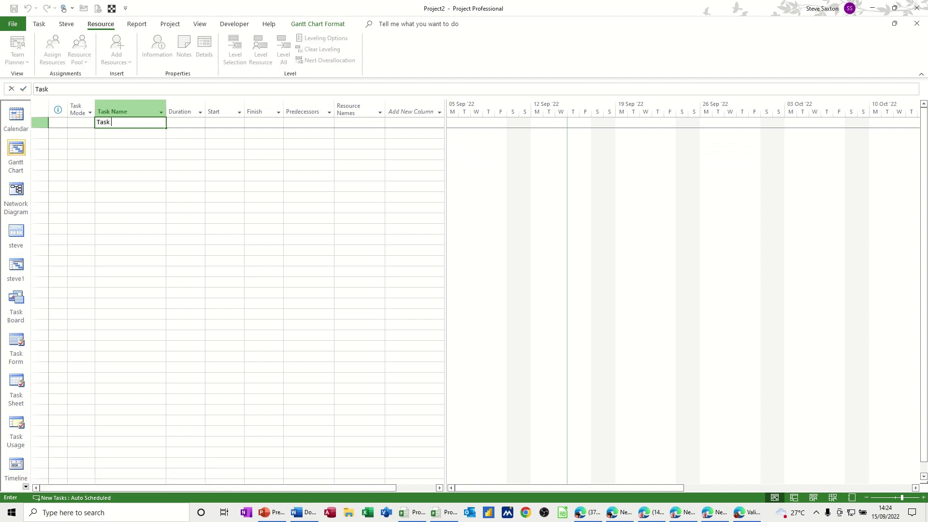
{"action": "type", "text": "A"}
{"action": "key", "text": "Return"}
{"action": "type", "text": "Task B"}
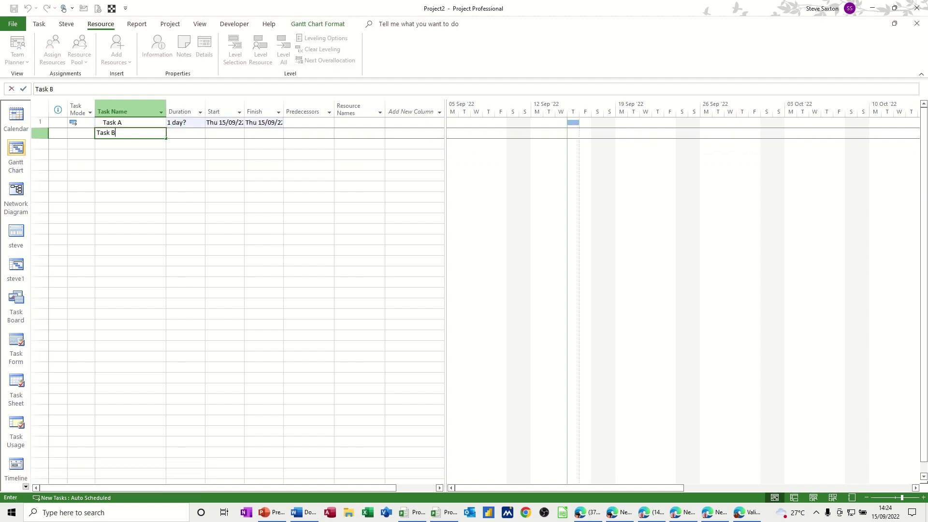
{"action": "key", "text": "Return"}
{"action": "type", "text": "Tas"}
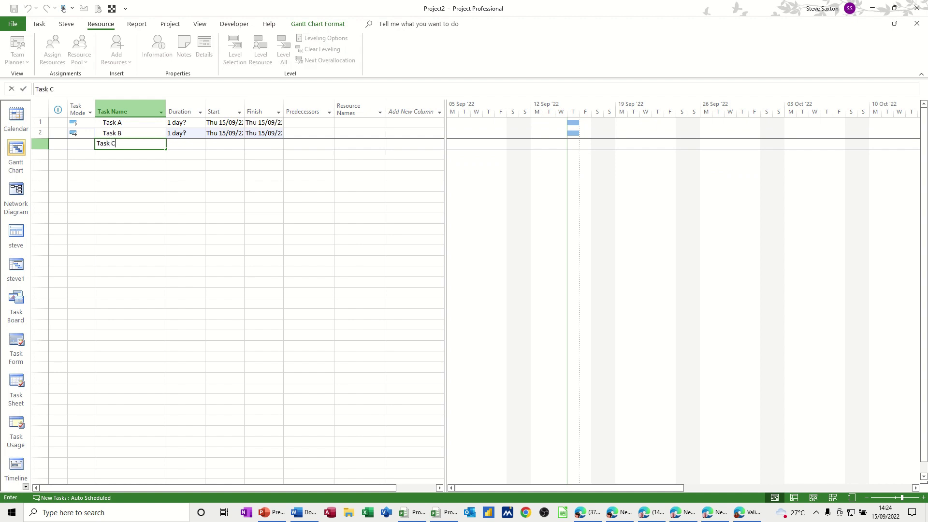
{"action": "type", "text": "k C"}
- Give Task C, Task B and Task A each a 1-day duration
{"action": "key", "text": "Tab"}
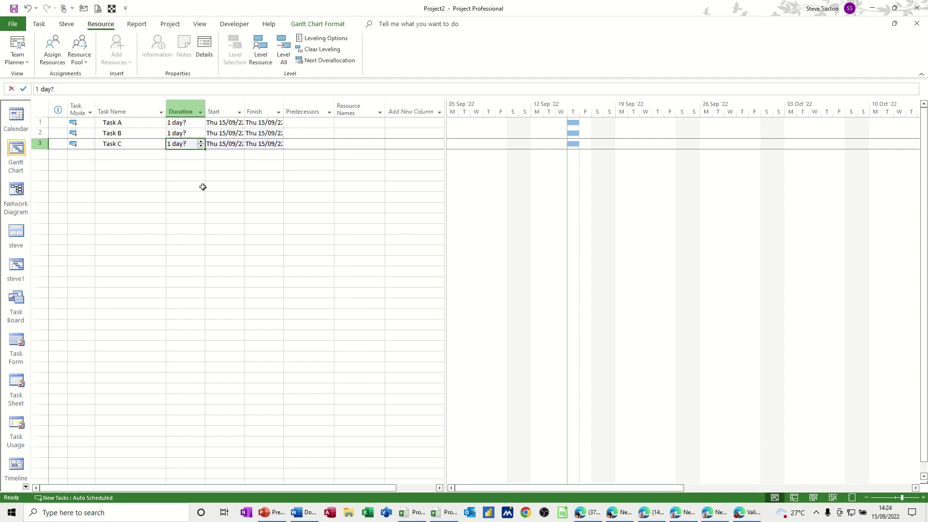
{"action": "type", "text": "1"}
{"action": "key", "text": "Up"}
{"action": "type", "text": "1"}
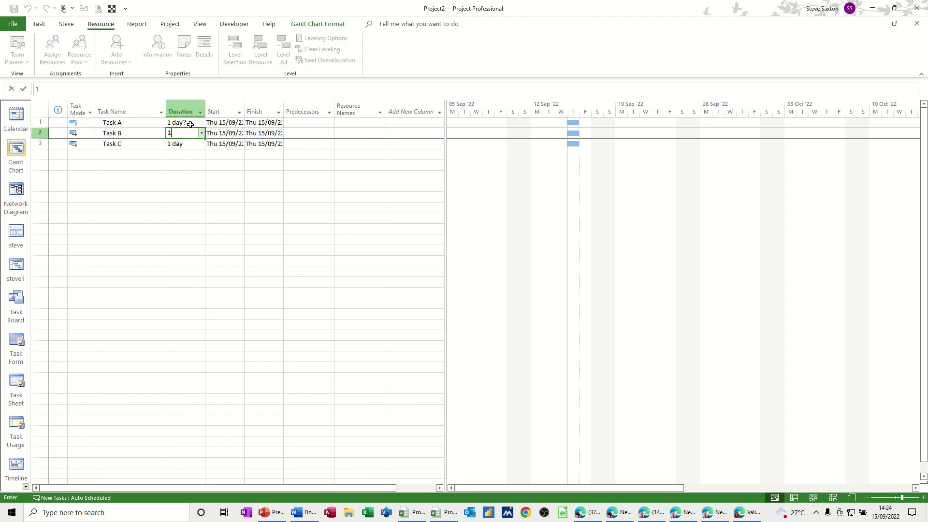
{"action": "key", "text": "Up"}
{"action": "type", "text": "1"}
{"action": "left_click", "coordinate": [196, 191]}
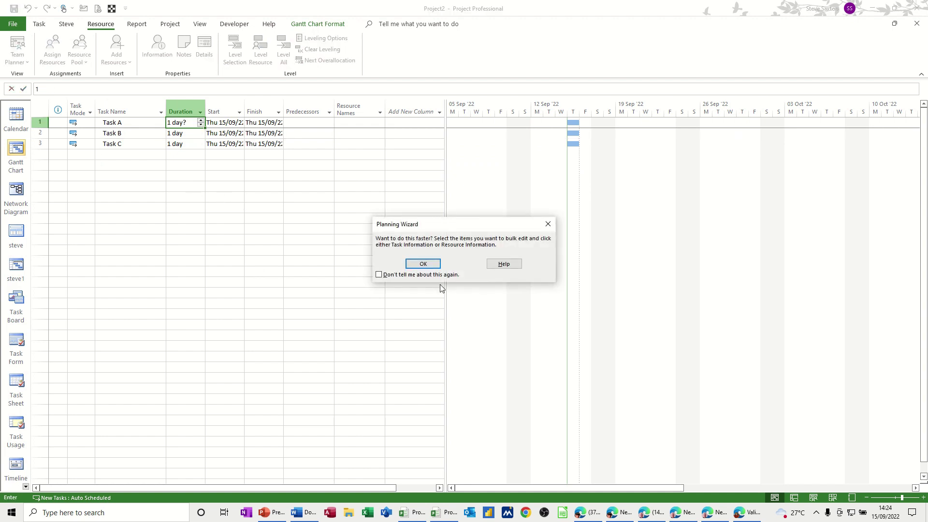
- Dismiss the planning tip and check the project's resource list before returning to the Gantt chart
{"action": "left_click", "coordinate": [416, 274]}
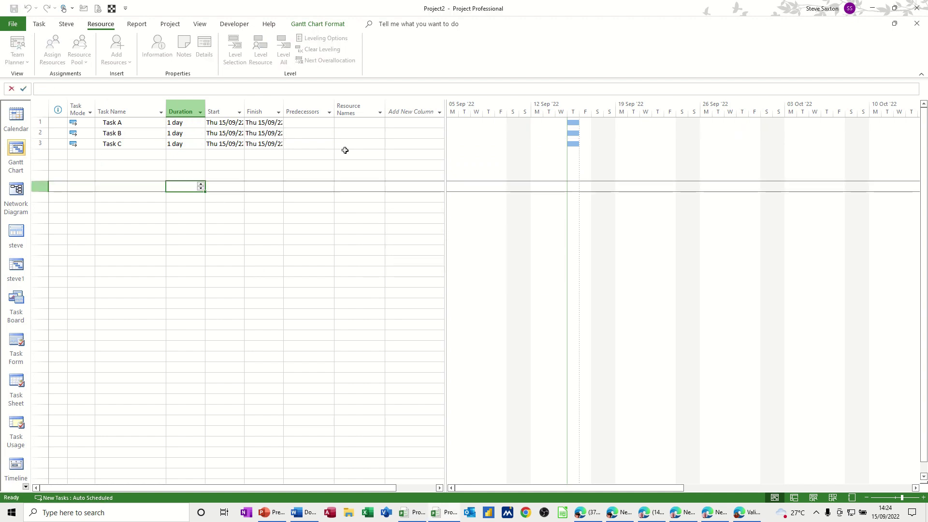
{"action": "left_click", "coordinate": [350, 125]}
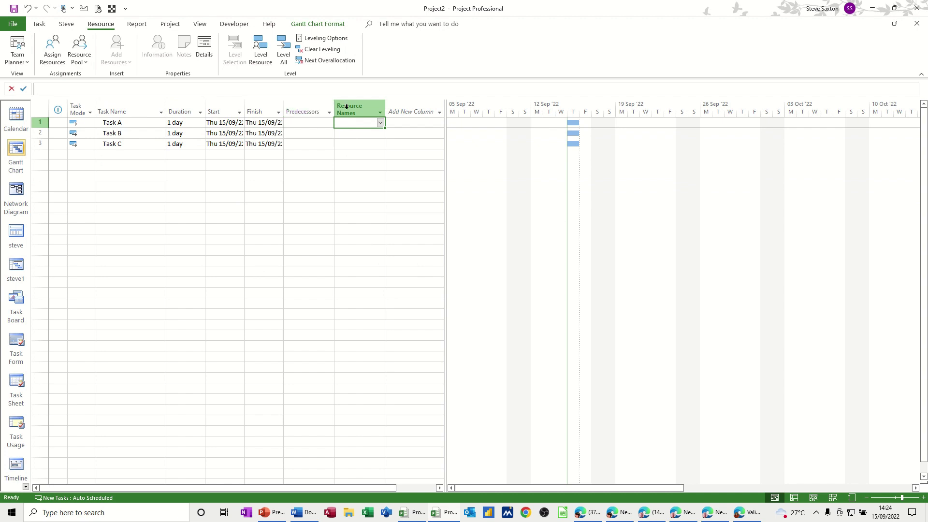
{"action": "left_click", "coordinate": [379, 123]}
{"action": "left_click", "coordinate": [831, 497]}
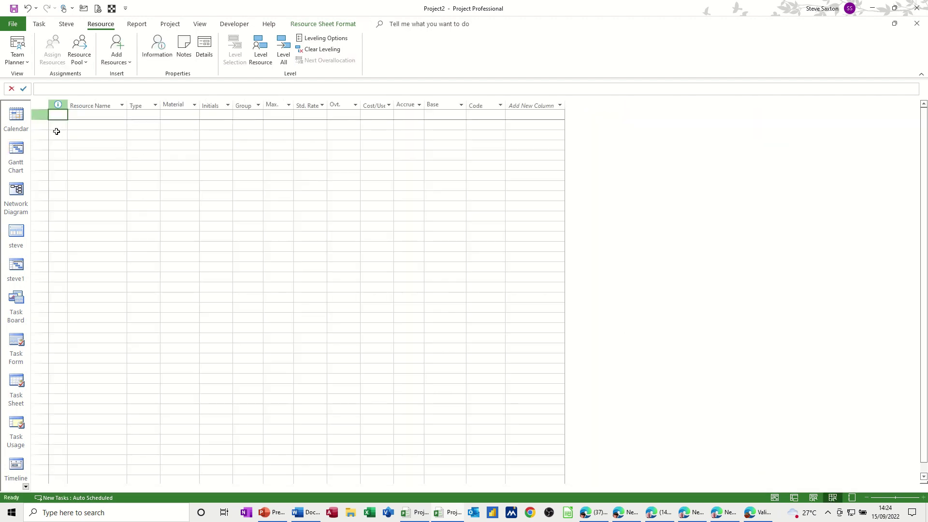
{"action": "left_click", "coordinate": [16, 150]}
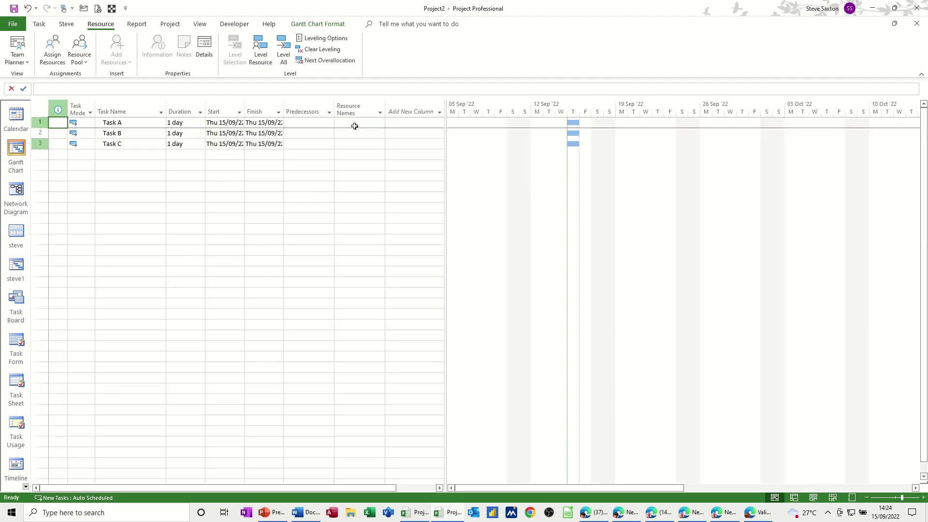
- Enter Builder as Task A's resource and fill it down to Task B and Task C
{"action": "left_click", "coordinate": [354, 123]}
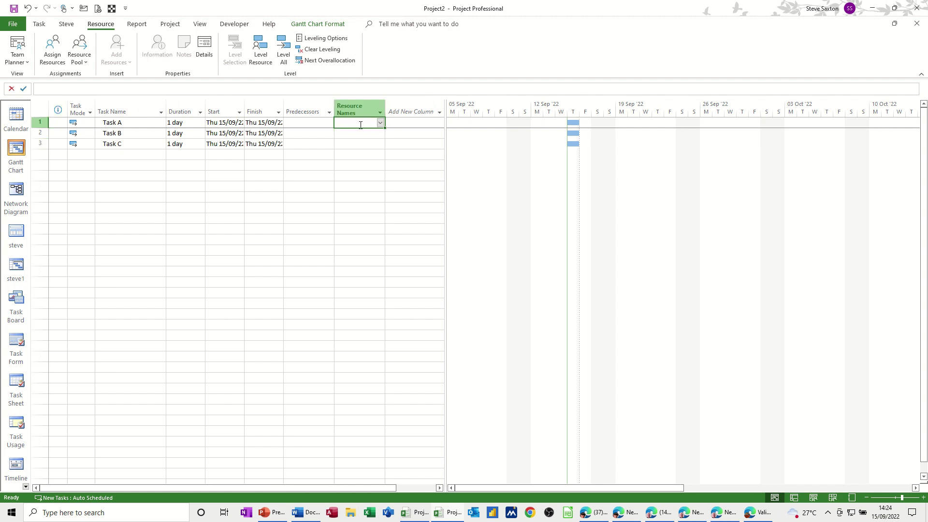
{"action": "type", "text": "Builder"}
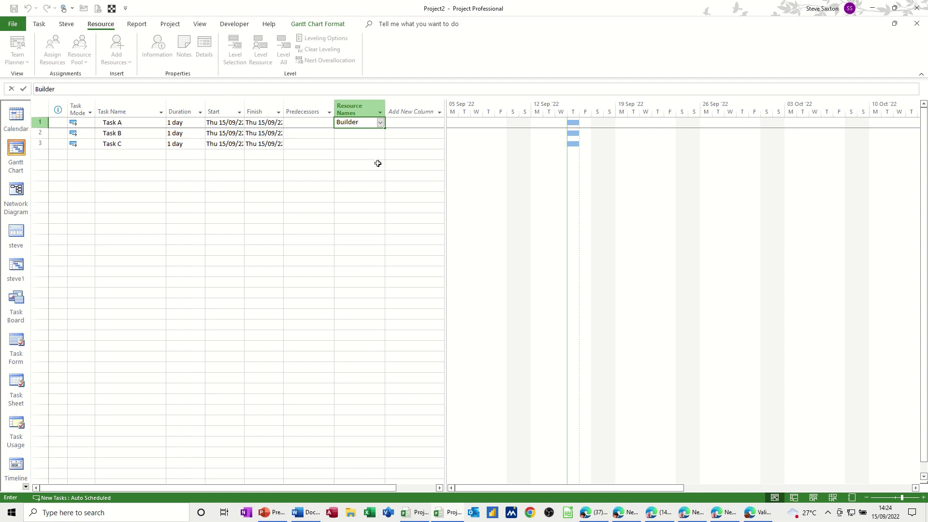
{"action": "left_click", "coordinate": [378, 164]}
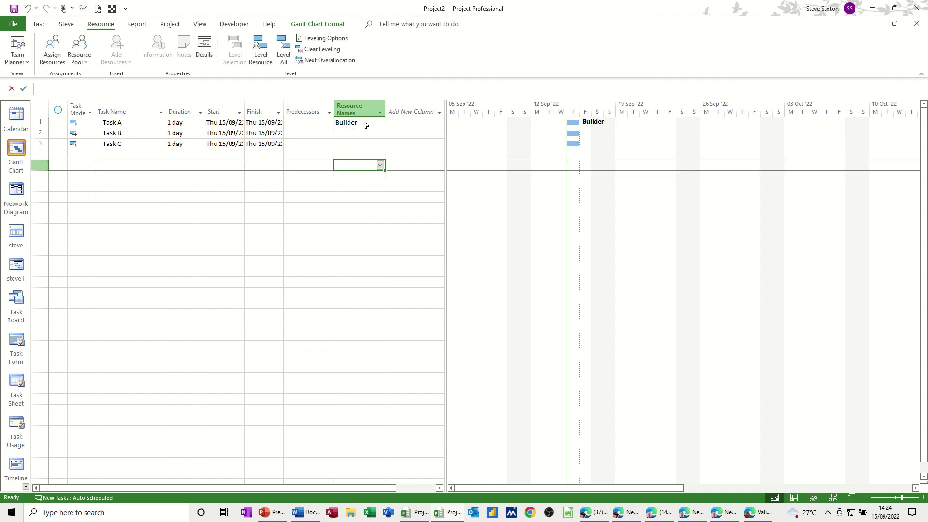
{"action": "left_click", "coordinate": [367, 123]}
{"action": "left_click_drag", "start_coordinate": [383, 136], "coordinate": [384, 146]}
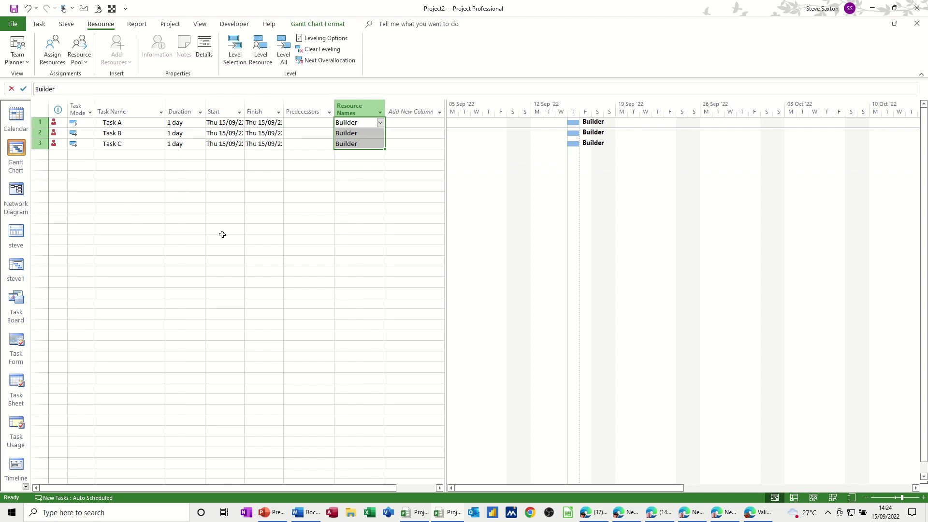
{"action": "left_click", "coordinate": [172, 165]}
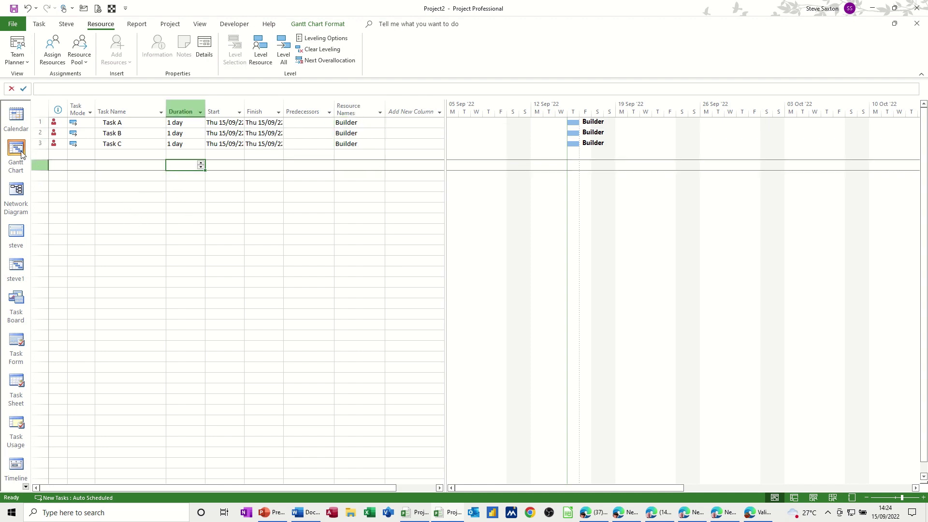
- Open Bar Styles, review the Task, Split, Milestone, Summary and Project Summary styles, and select Task
{"action": "double_click", "coordinate": [550, 170]}
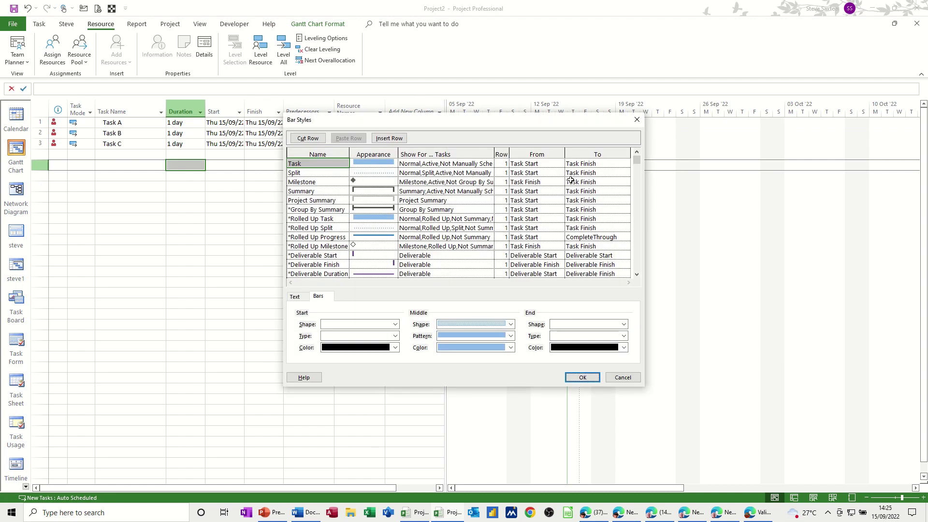
{"action": "left_click", "coordinate": [636, 119]}
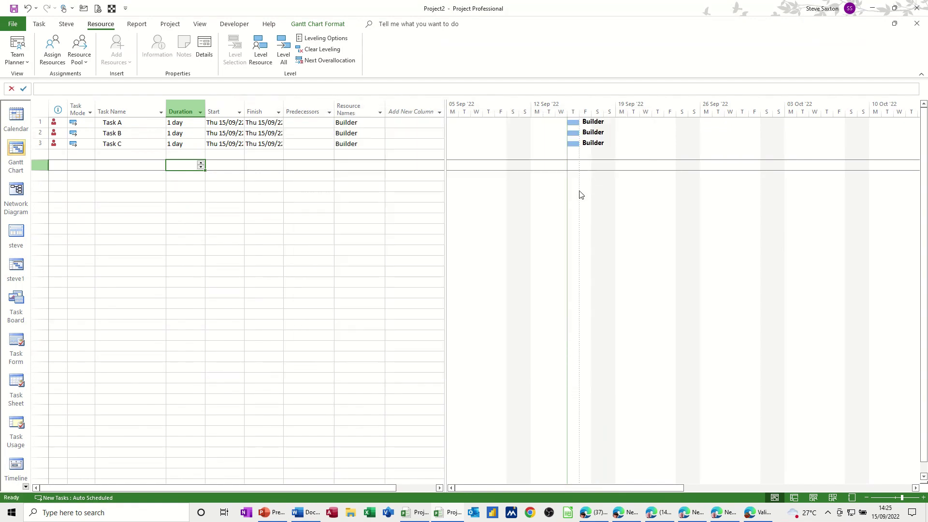
{"action": "right_click", "coordinate": [552, 199]}
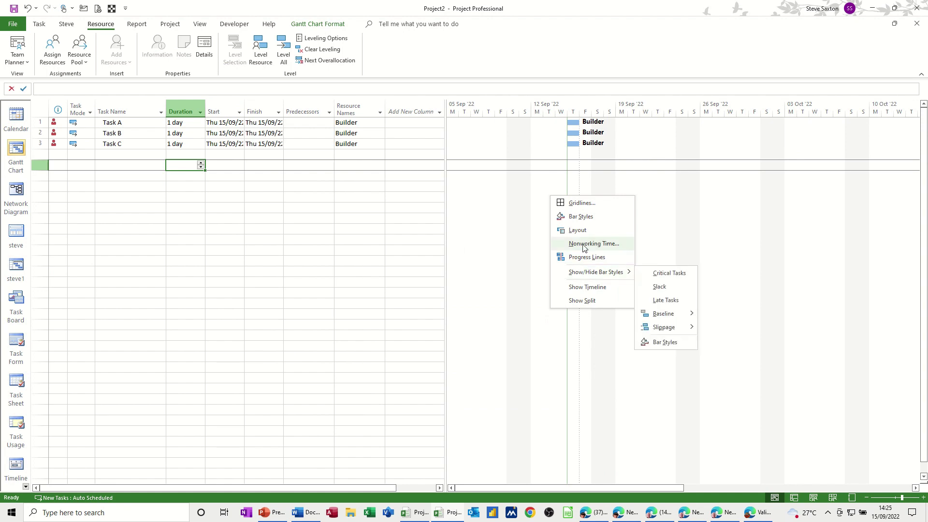
{"action": "left_click", "coordinate": [581, 218]}
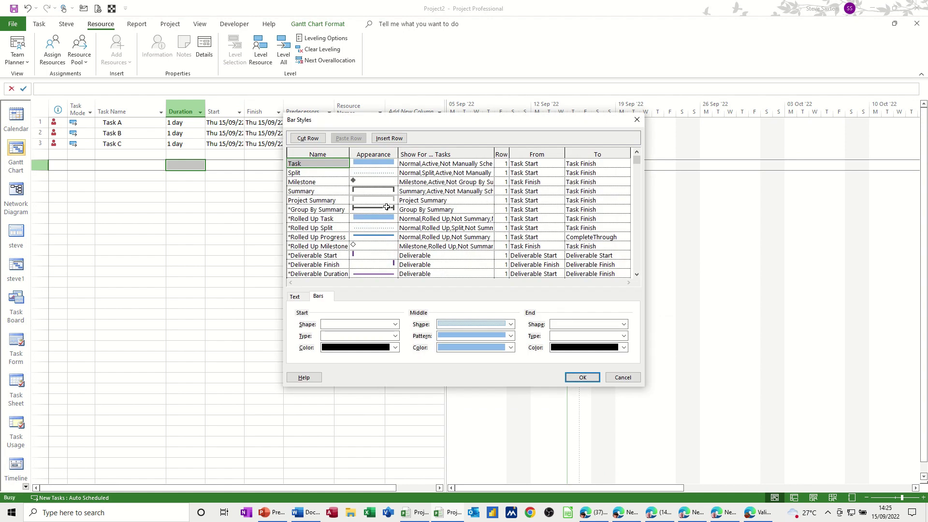
{"action": "left_click", "coordinate": [377, 165]}
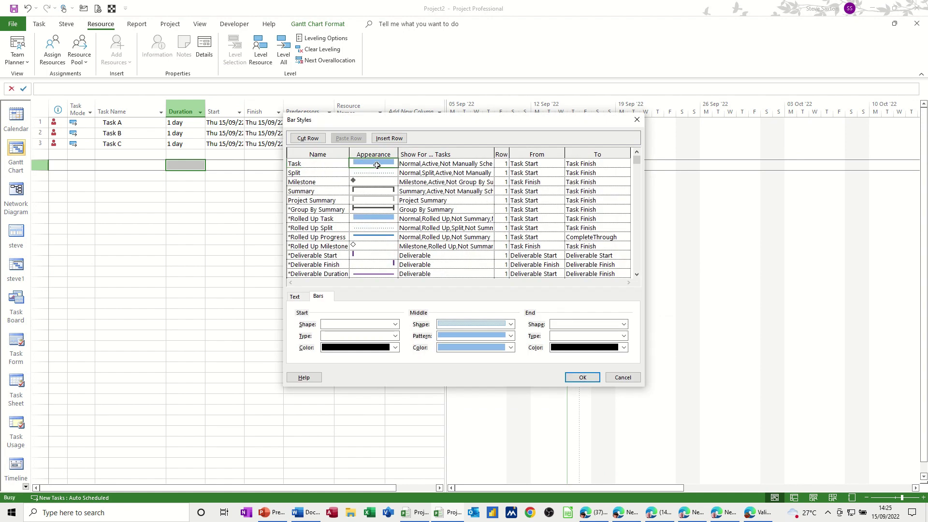
{"action": "left_click", "coordinate": [373, 175]}
{"action": "left_click", "coordinate": [373, 183]}
{"action": "left_click", "coordinate": [375, 191]}
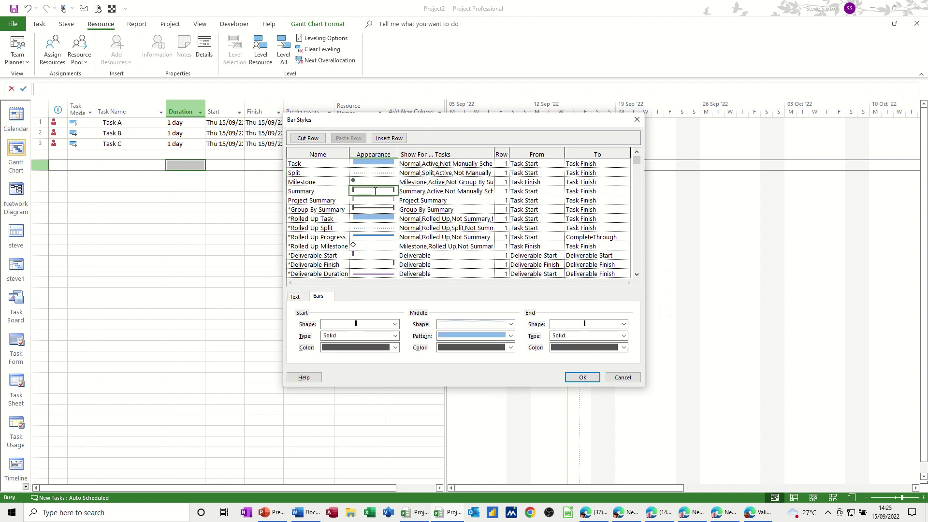
{"action": "left_click", "coordinate": [375, 199]}
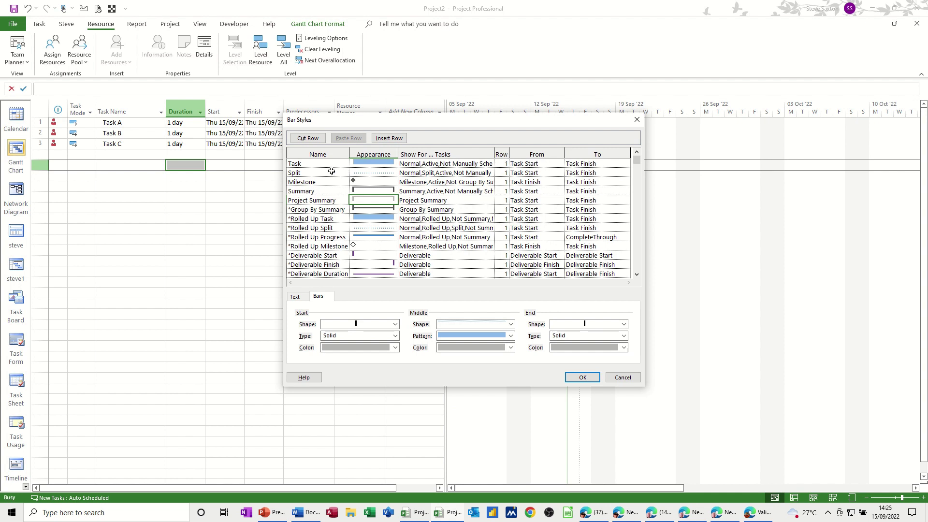
{"action": "left_click", "coordinate": [307, 165]}
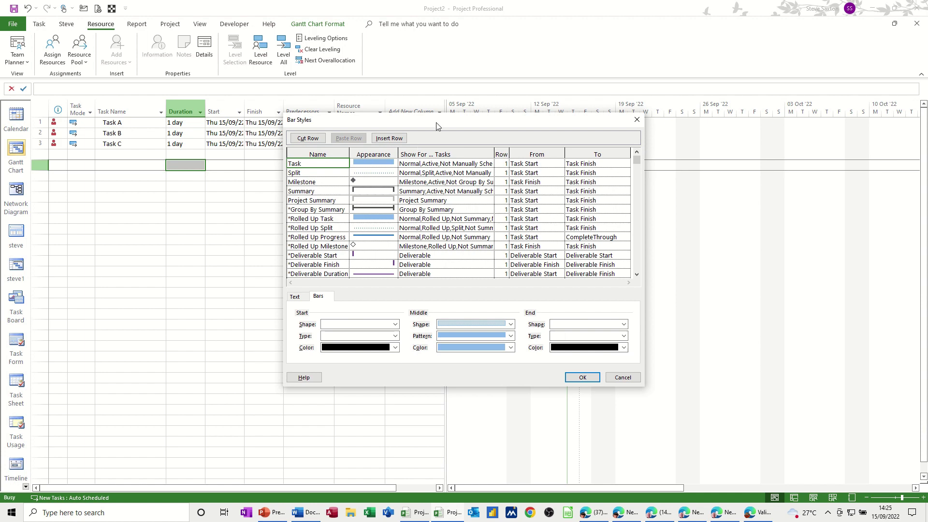
- Set the Task bar's right-side text label to Name and apply it
{"action": "left_click_drag", "start_coordinate": [436, 125], "coordinate": [412, 204]}
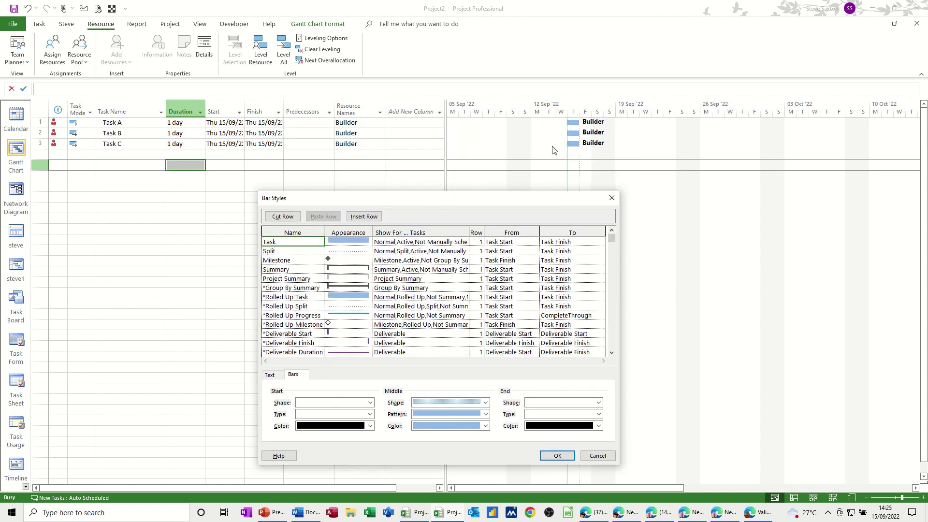
{"action": "left_click", "coordinate": [270, 375]}
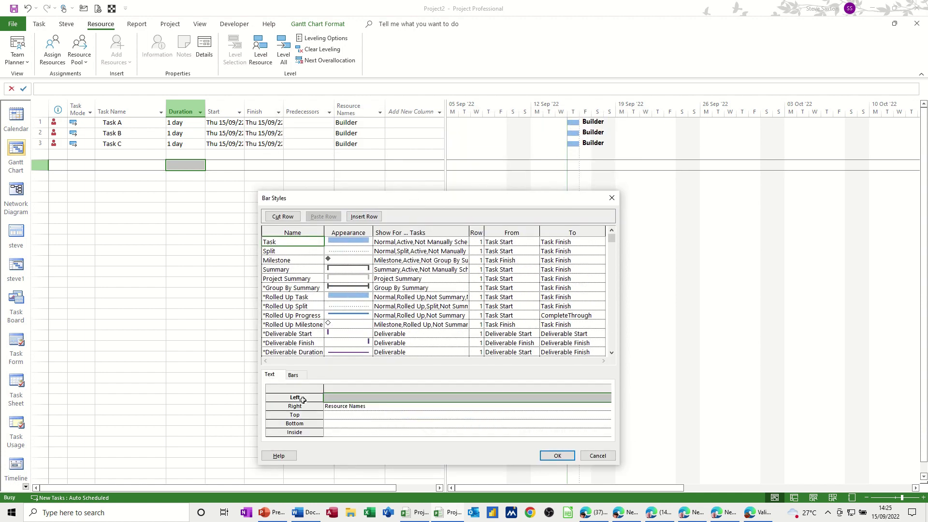
{"action": "left_click", "coordinate": [342, 407]}
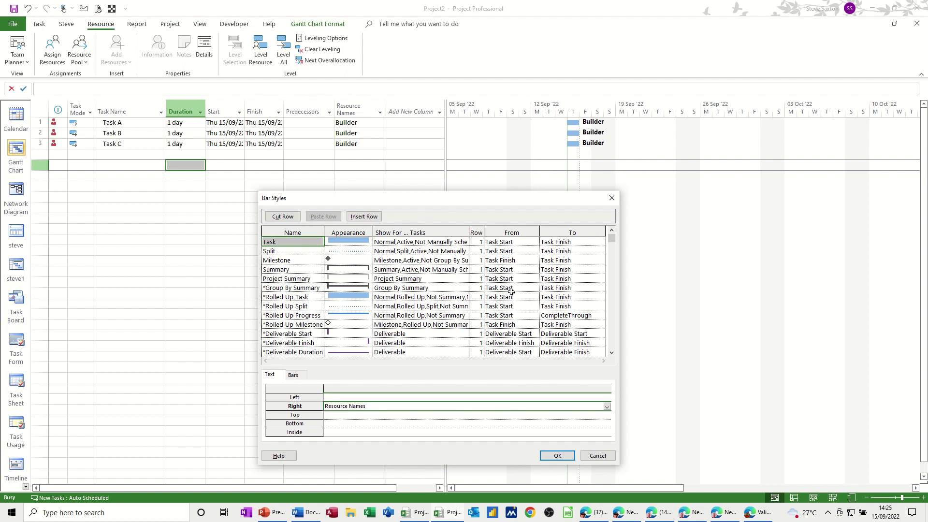
{"action": "type", "text": "Name"}
{"action": "left_click", "coordinate": [556, 456]}
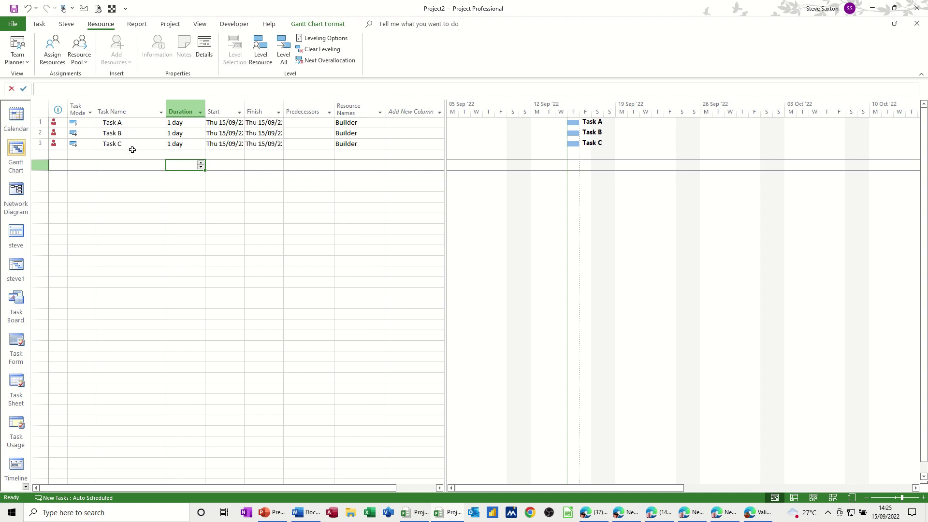
{"action": "left_click", "coordinate": [120, 125]}
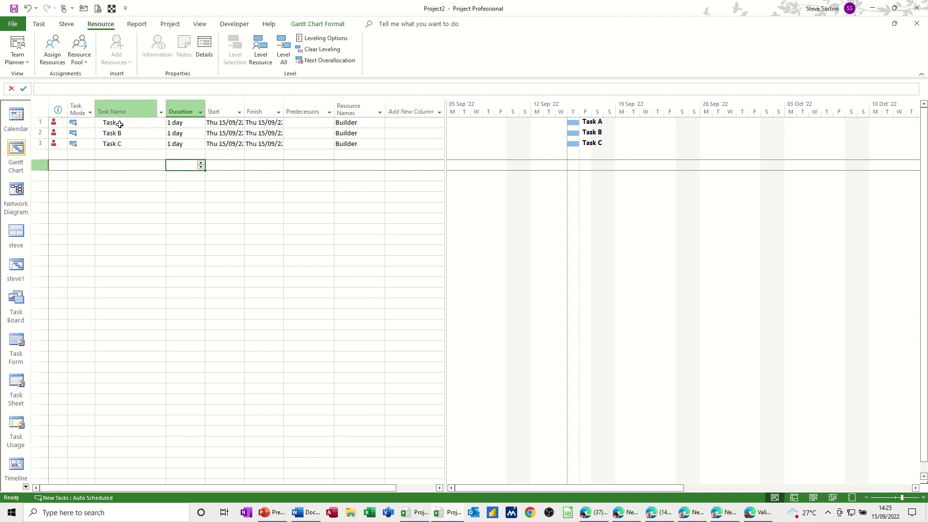
{"action": "double_click", "coordinate": [490, 203]}
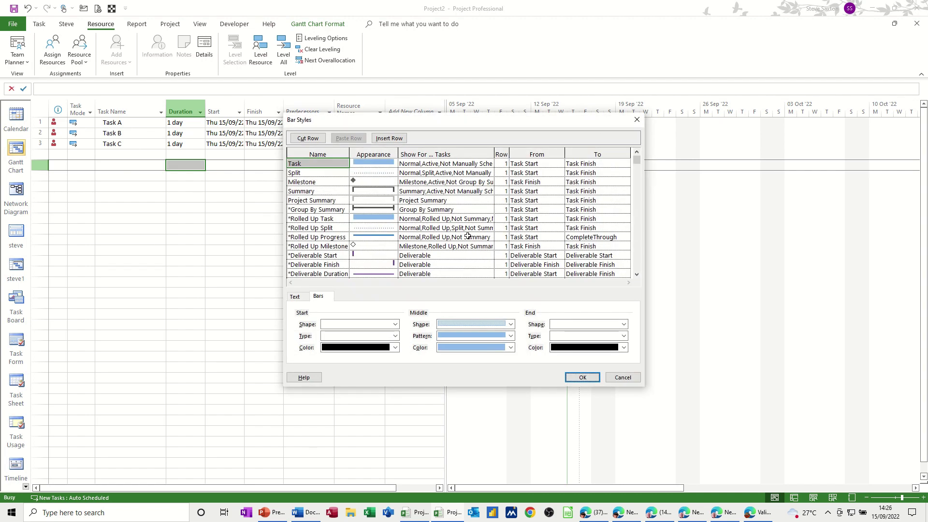
{"action": "left_click", "coordinate": [595, 378]}
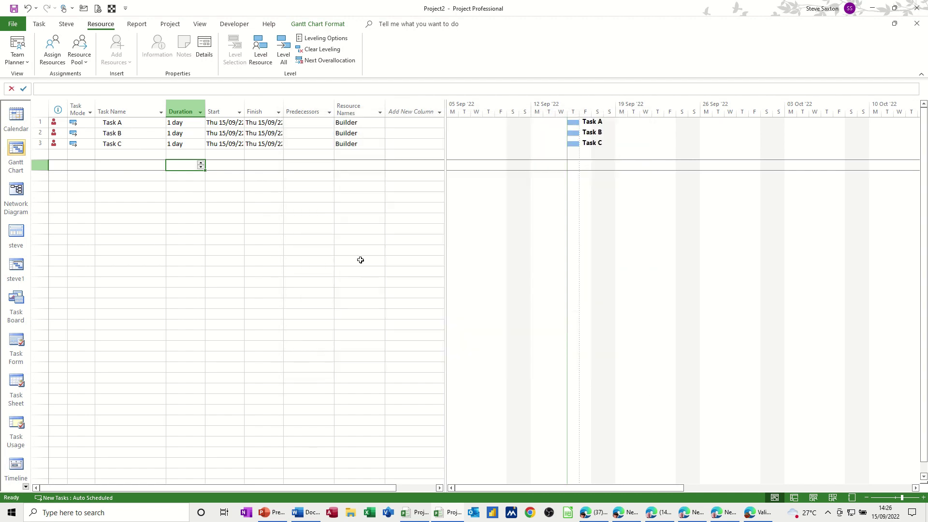
- From View > Other Views > Save View, save the current layout under the name 'Builder'
{"action": "left_click", "coordinate": [199, 27]}
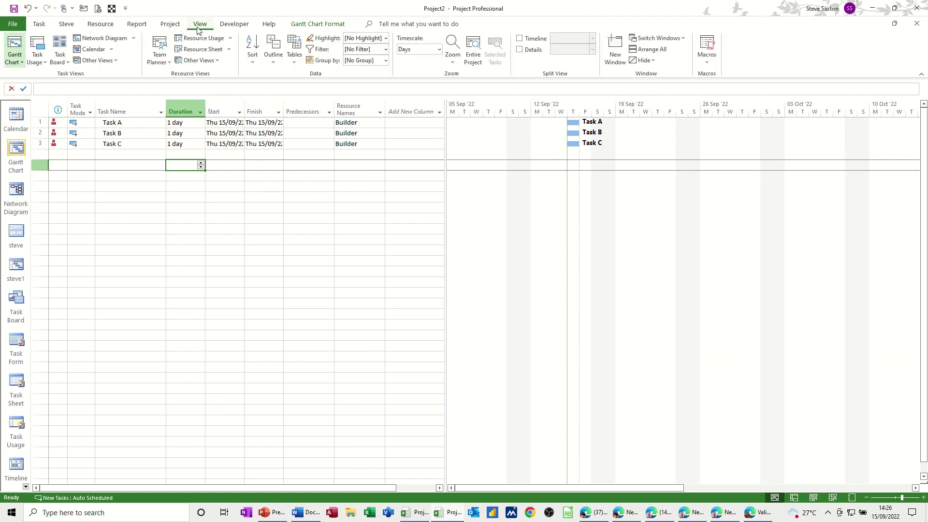
{"action": "left_click", "coordinate": [219, 63]}
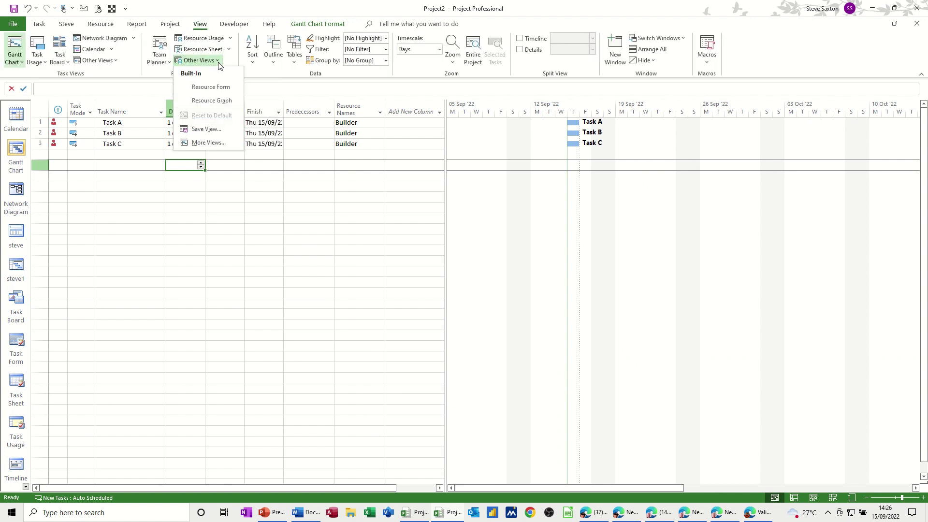
{"action": "left_click", "coordinate": [206, 129]}
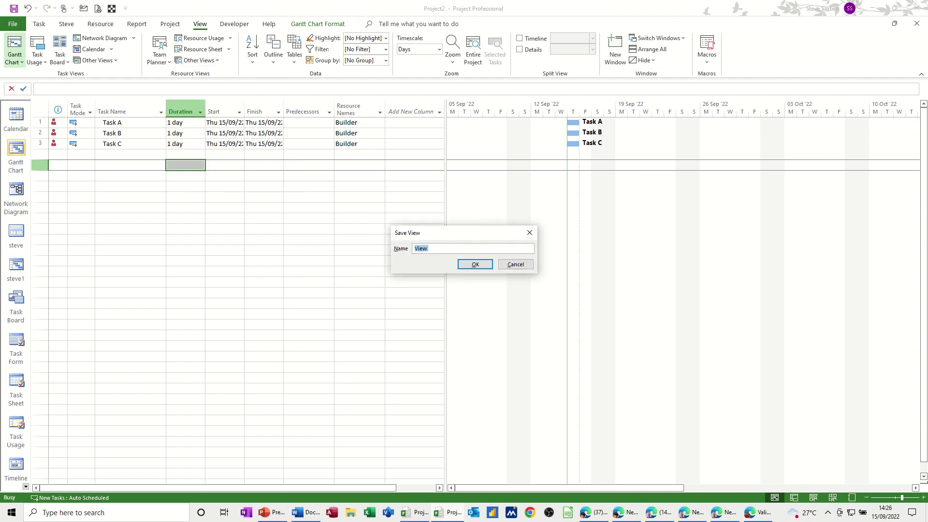
{"action": "type", "text": "Builder"}
{"action": "left_click", "coordinate": [468, 269]}
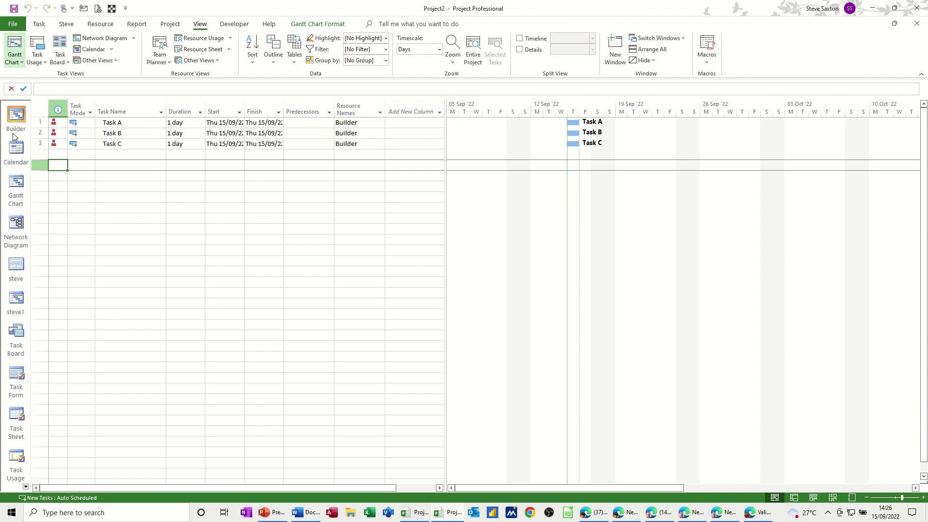
- Inspect the standard Gantt Chart's bar styles without changes, then return to the Builder view
{"action": "left_click", "coordinate": [16, 184]}
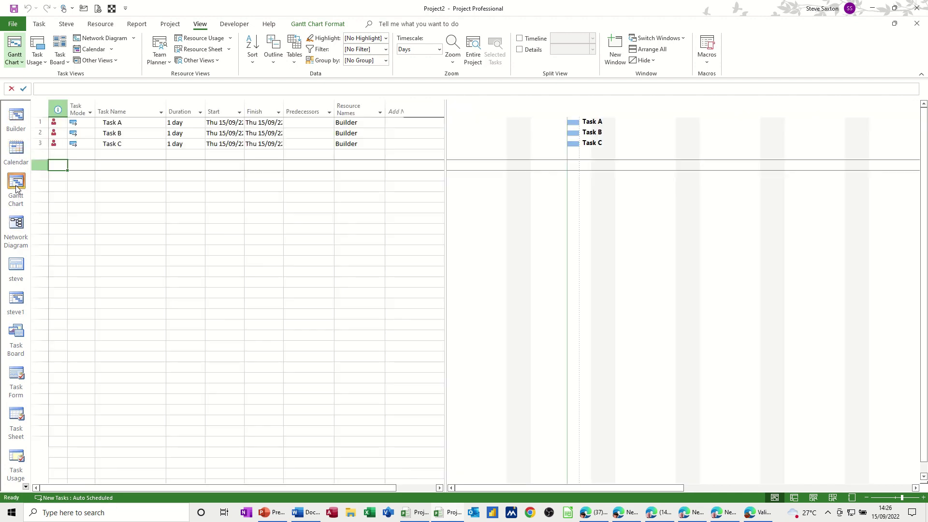
{"action": "double_click", "coordinate": [546, 242]}
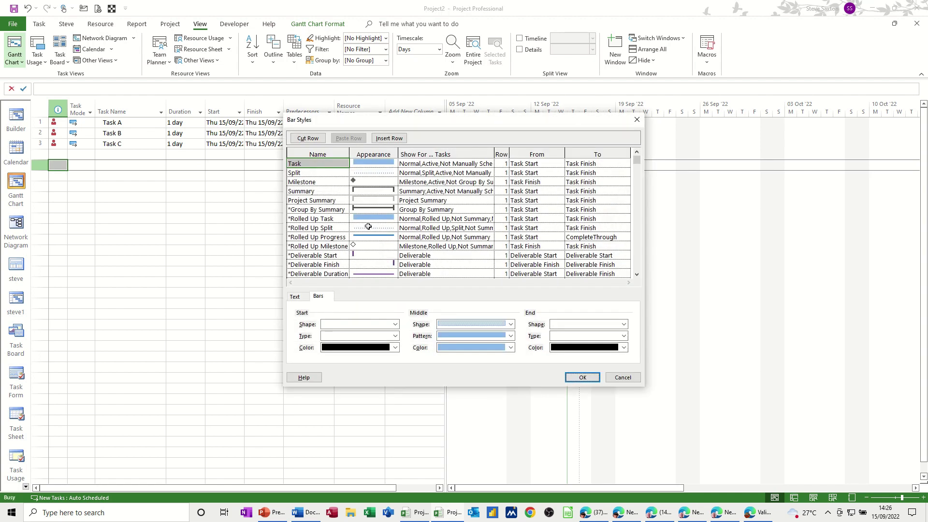
{"action": "left_click", "coordinate": [623, 377]}
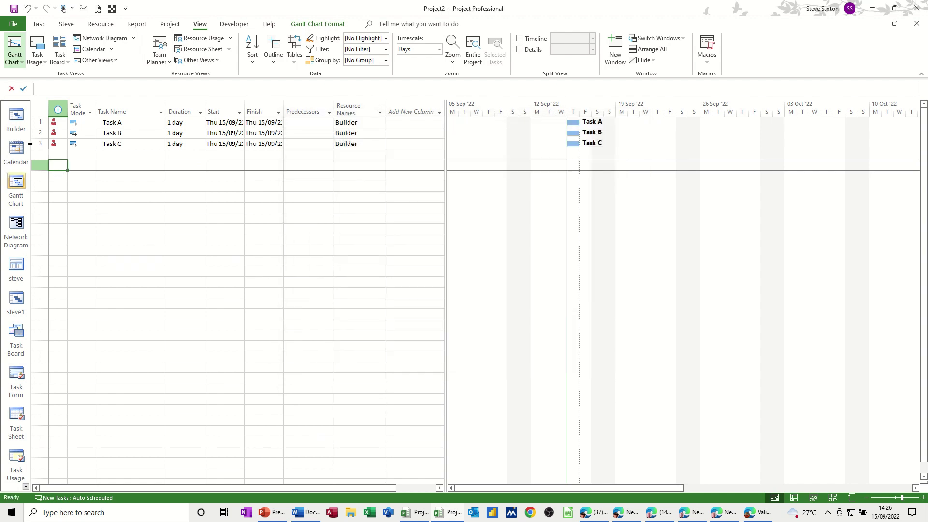
{"action": "left_click", "coordinate": [19, 124]}
- In the Builder view's Bar Styles, remove the rows below Task, starting from Split
{"action": "double_click", "coordinate": [551, 234]}
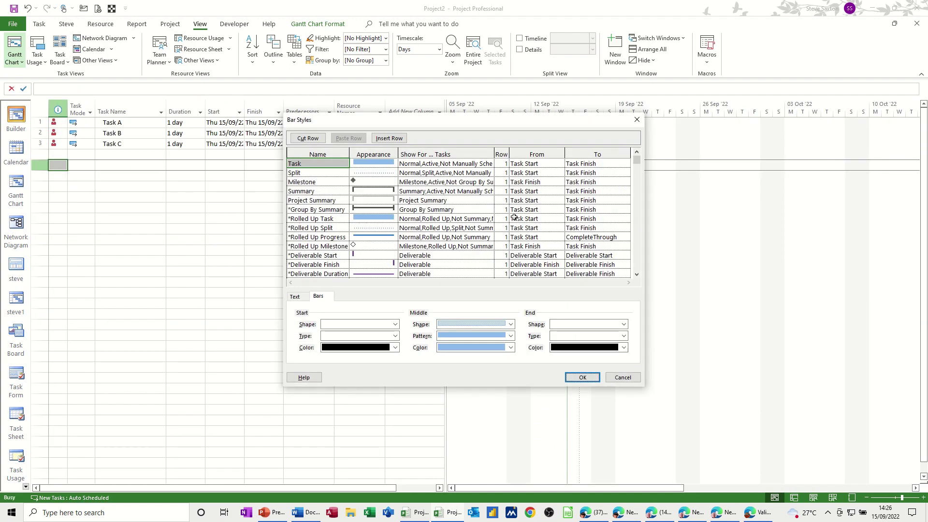
{"action": "left_click", "coordinate": [304, 174]}
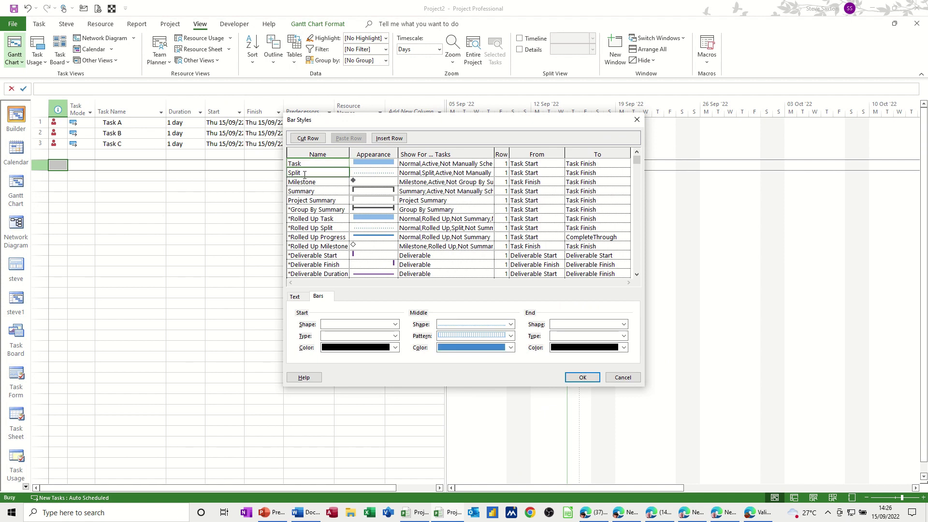
{"action": "scroll", "coordinate": [309, 181], "scroll_direction": "down", "scroll_amount": 6}
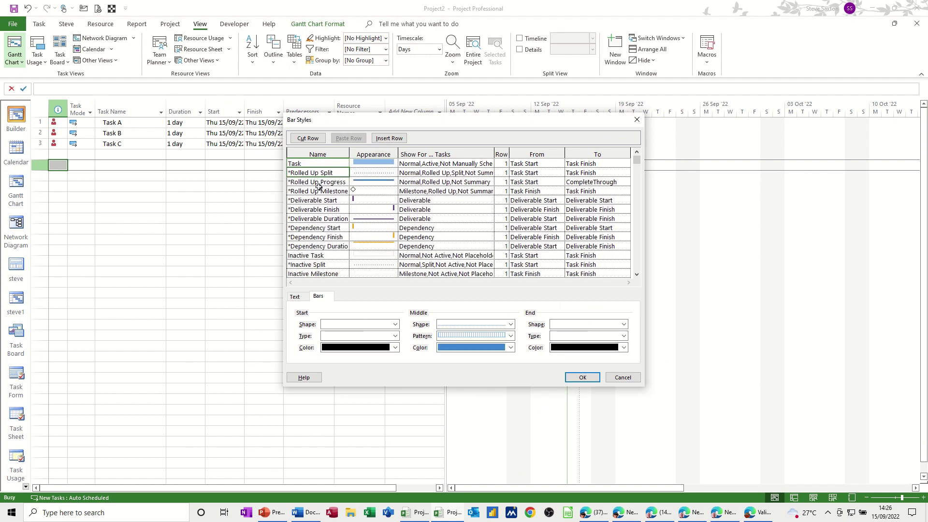
{"action": "scroll", "coordinate": [319, 187], "scroll_direction": "down", "scroll_amount": 10}
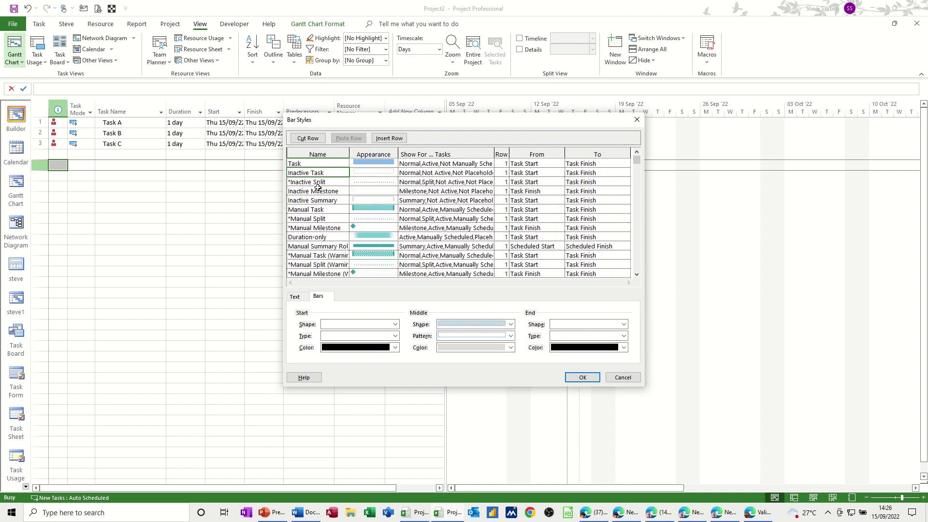
{"action": "scroll", "coordinate": [319, 188], "scroll_direction": "down", "scroll_amount": 11}
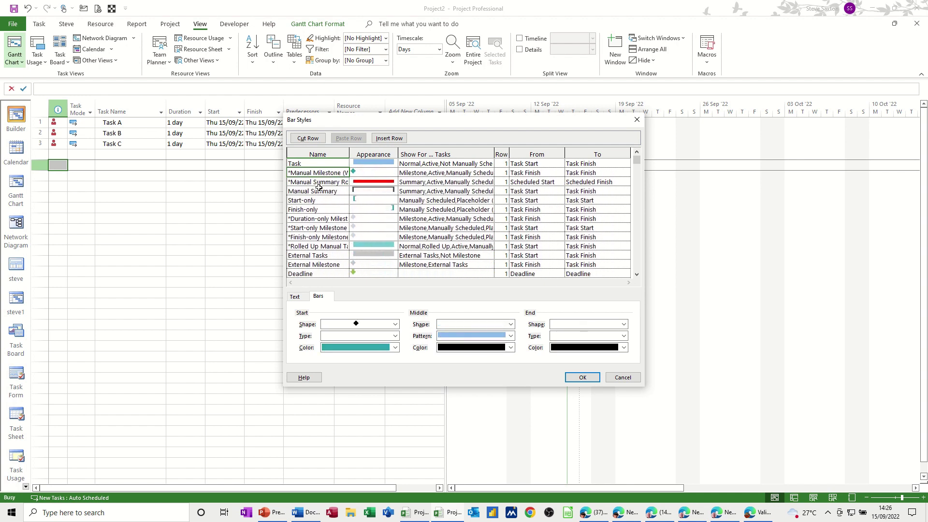
{"action": "scroll", "coordinate": [319, 187], "scroll_direction": "down", "scroll_amount": 11}
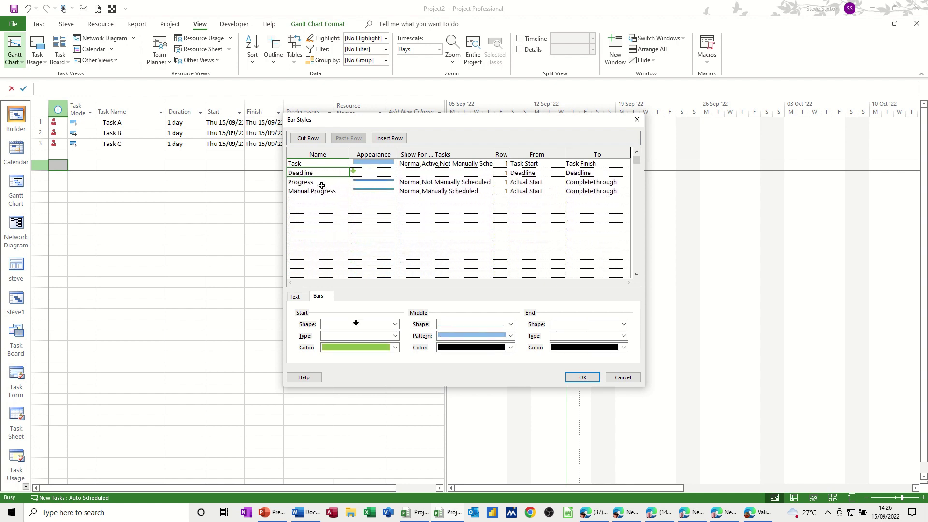
{"action": "scroll", "coordinate": [322, 186], "scroll_direction": "down", "scroll_amount": 2}
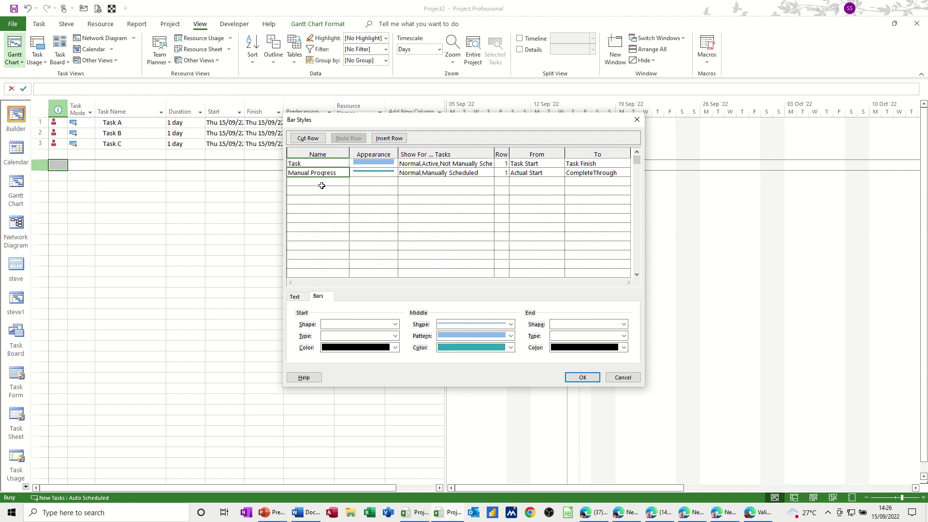
{"action": "scroll", "coordinate": [322, 186], "scroll_direction": "down", "scroll_amount": 1}
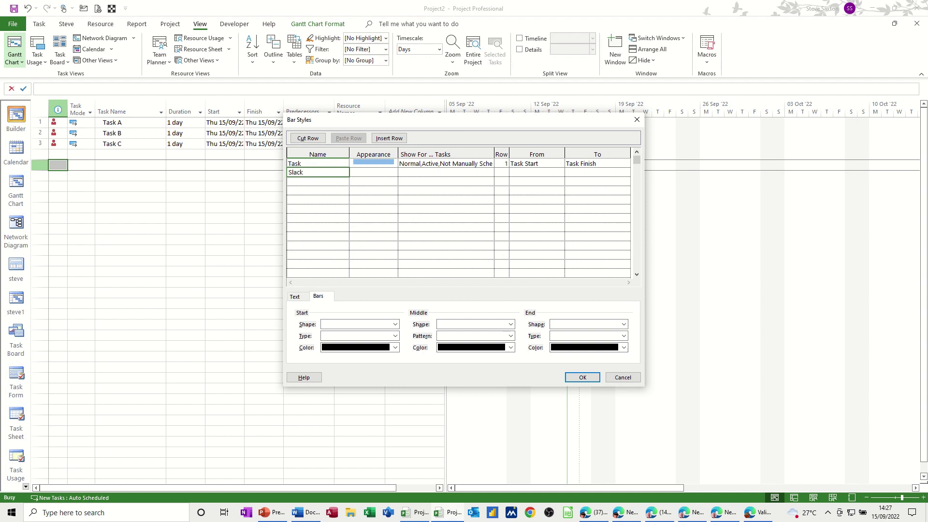
- Name the new bar style Slack and set which tasks it shows for
{"action": "left_click", "coordinate": [362, 173]}
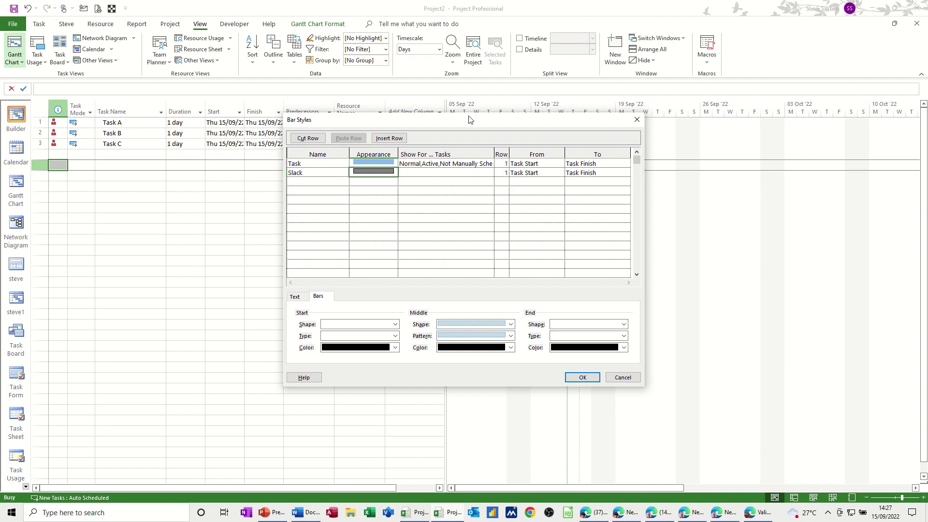
{"action": "left_click_drag", "start_coordinate": [468, 118], "coordinate": [408, 161]}
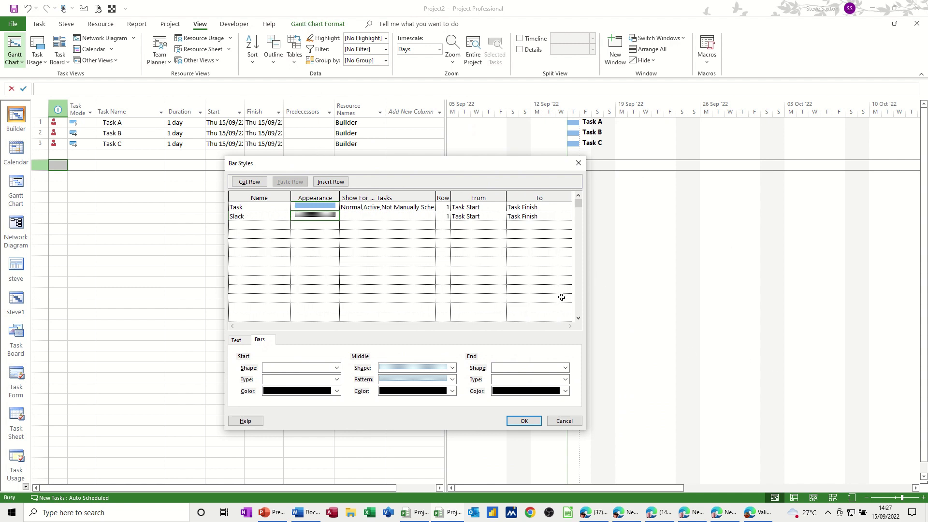
{"action": "left_click", "coordinate": [395, 216]}
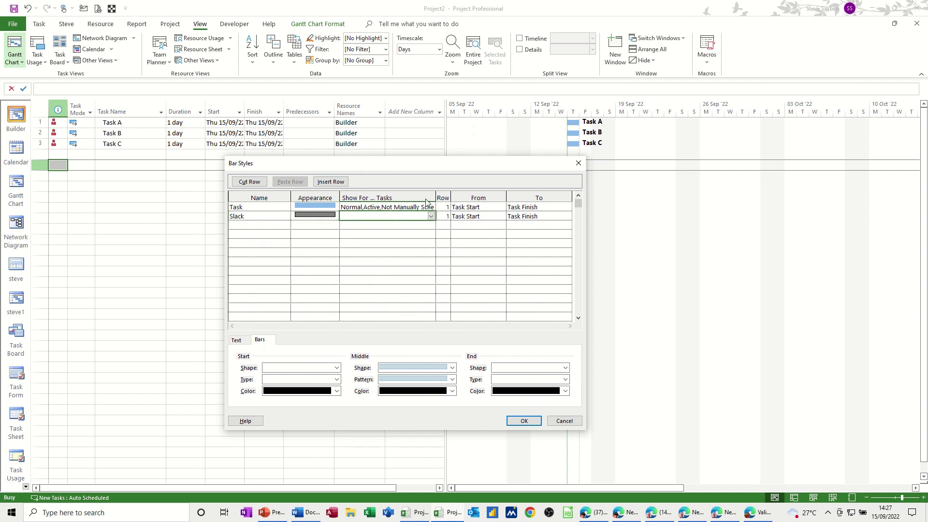
{"action": "type", "text": "A"}
{"action": "type", "text": "er"}
{"action": "left_click", "coordinate": [377, 225]}
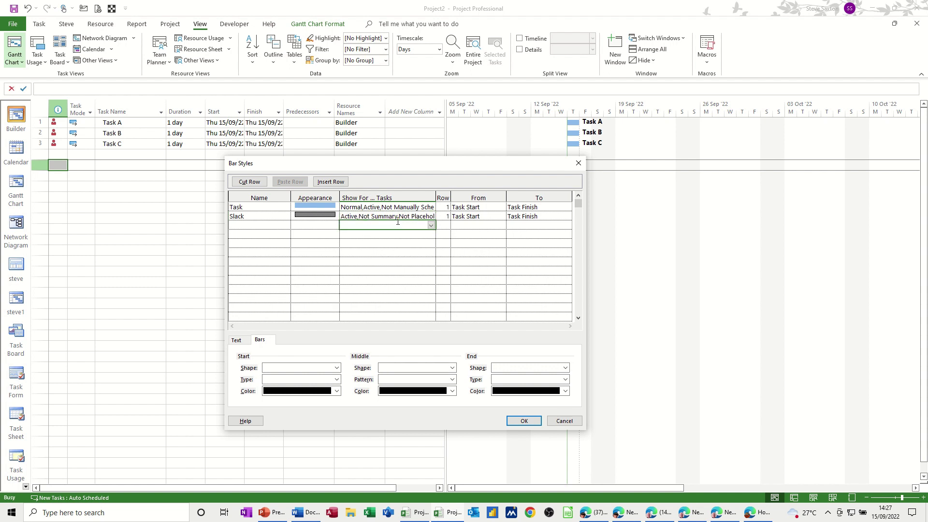
- Make the Slack bar run from Task Finish to Free Slack
{"action": "left_click", "coordinate": [482, 215]}
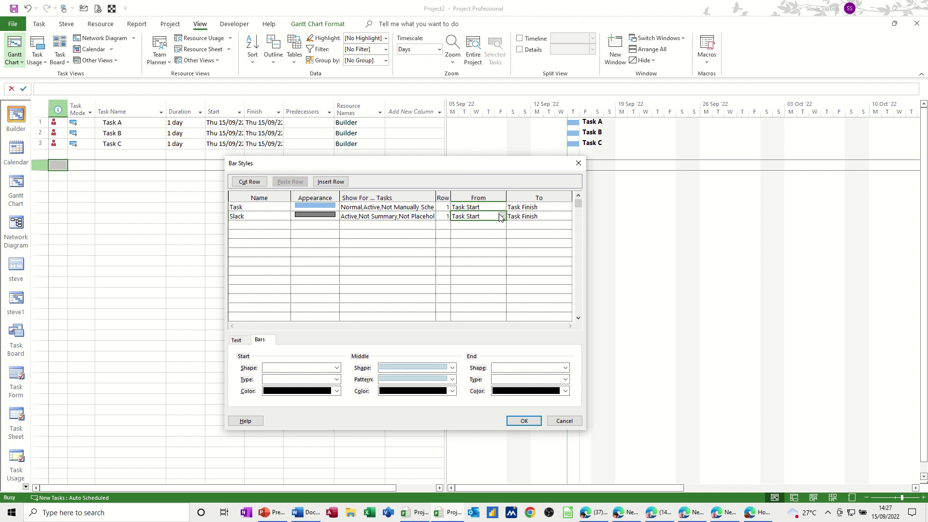
{"action": "left_click", "coordinate": [501, 216]}
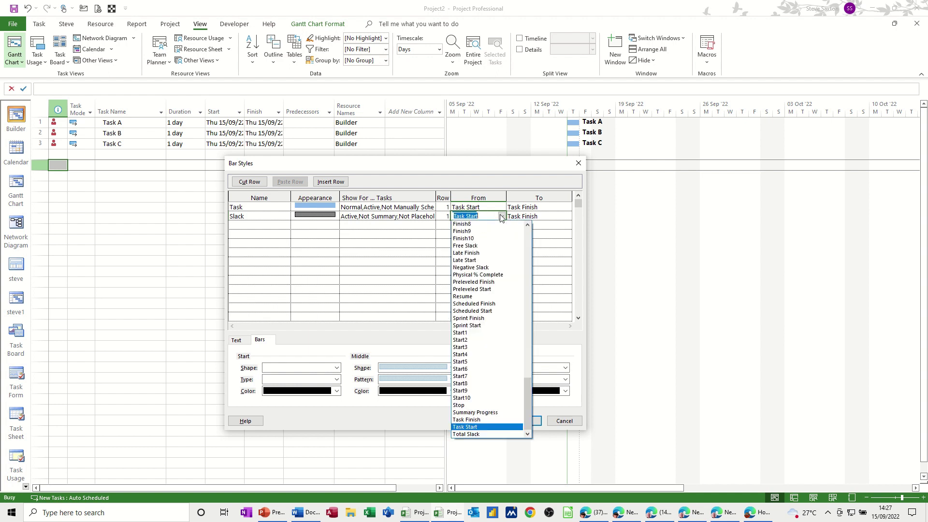
{"action": "left_click", "coordinate": [481, 420]}
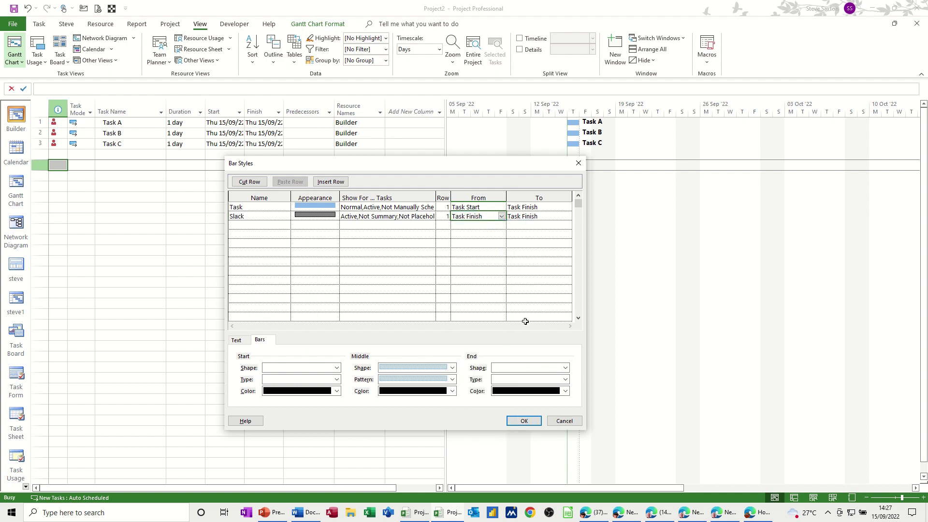
{"action": "left_click", "coordinate": [550, 216]}
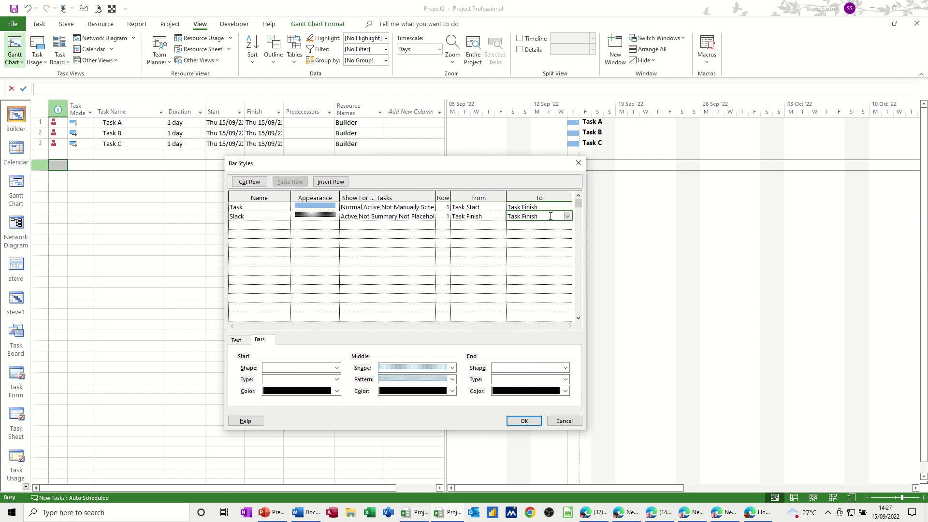
{"action": "left_click", "coordinate": [567, 216]}
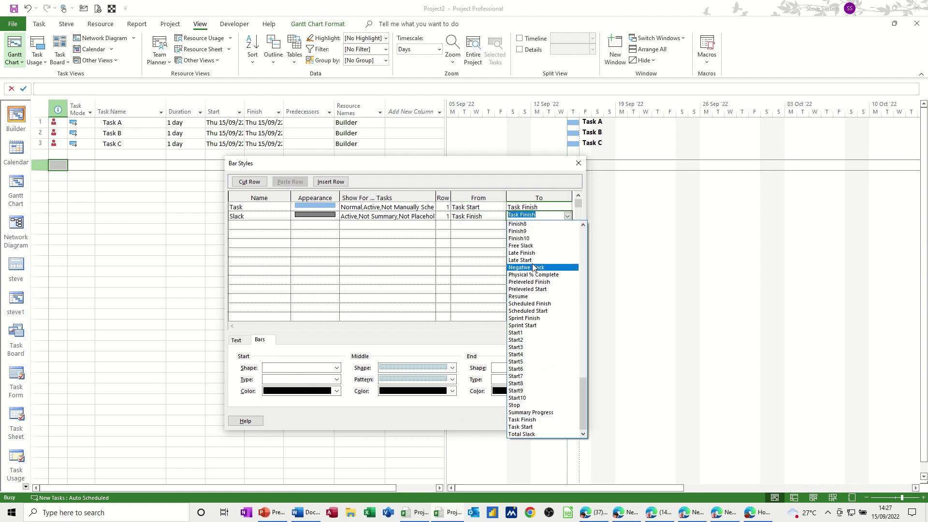
{"action": "left_click", "coordinate": [533, 247]}
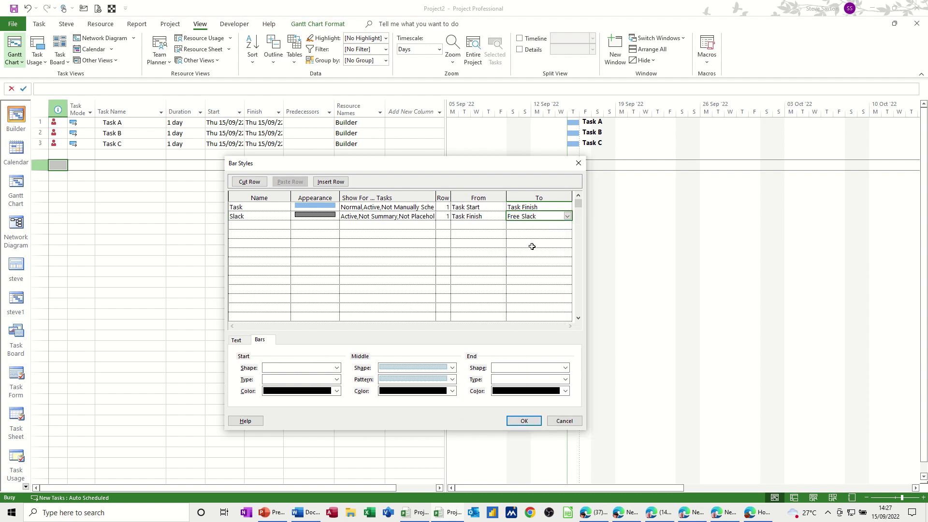
- Draw the Slack bar as a thin dark green line
{"action": "left_click", "coordinate": [313, 214]}
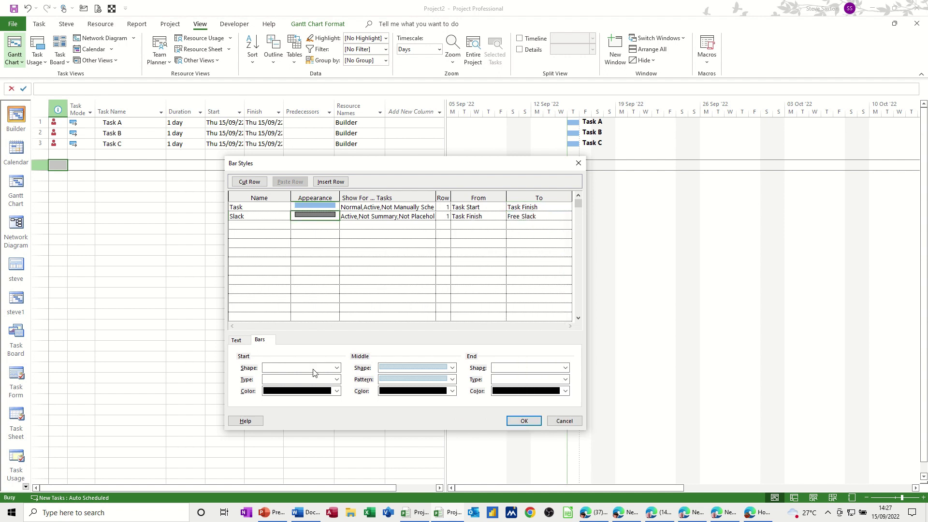
{"action": "left_click", "coordinate": [451, 368]}
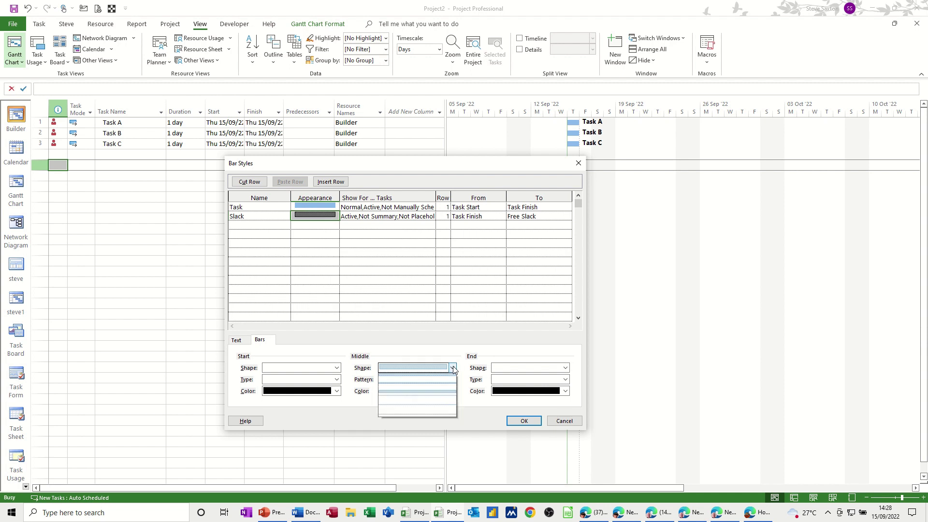
{"action": "left_click", "coordinate": [405, 398]}
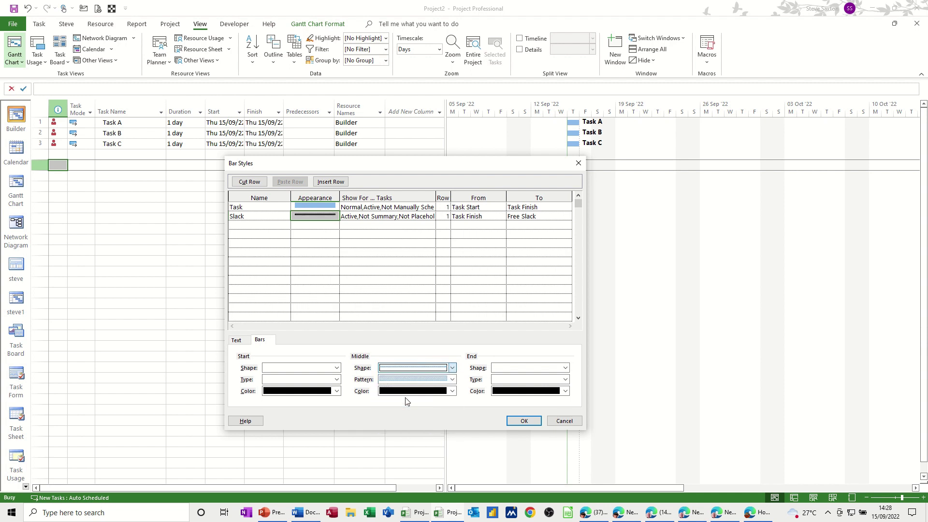
{"action": "left_click", "coordinate": [453, 391]}
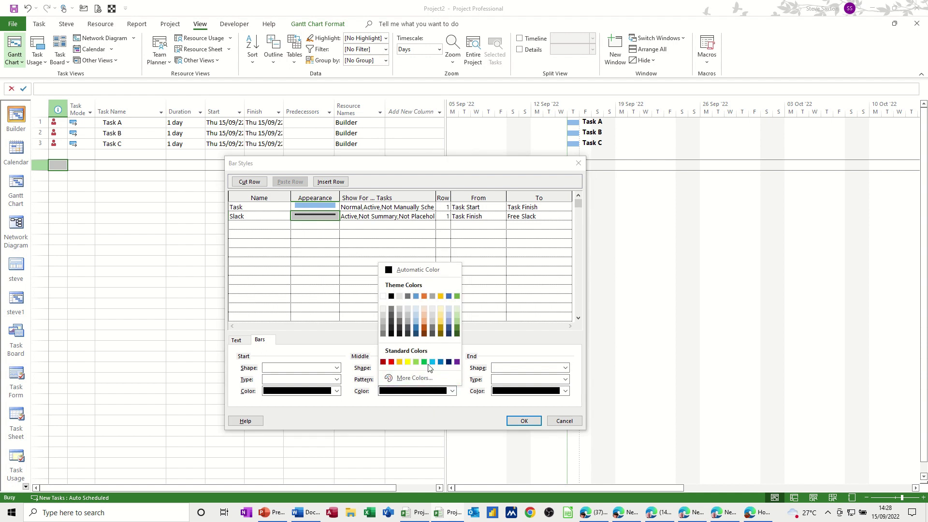
{"action": "left_click", "coordinate": [457, 329]}
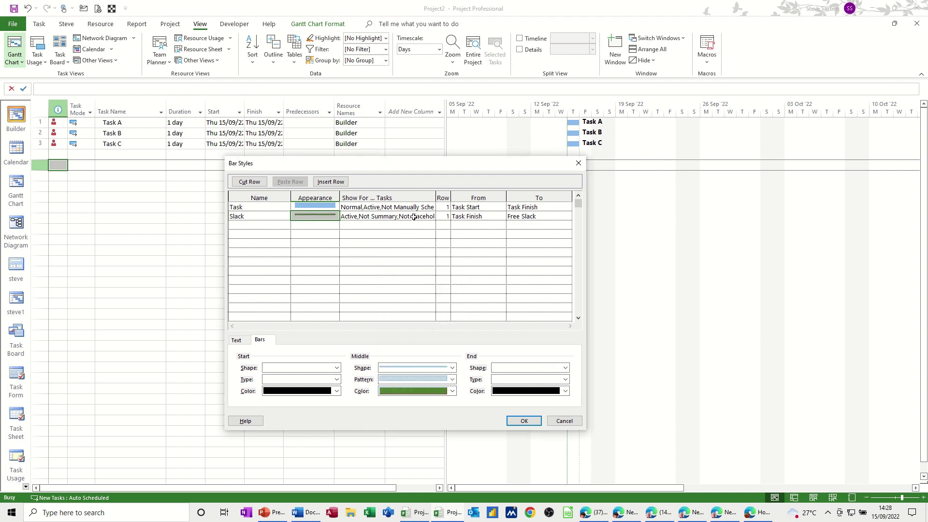
{"action": "left_click", "coordinate": [241, 225]}
- Add a Delay bar style drawn as a thin blue line
{"action": "type", "text": "Delay"}
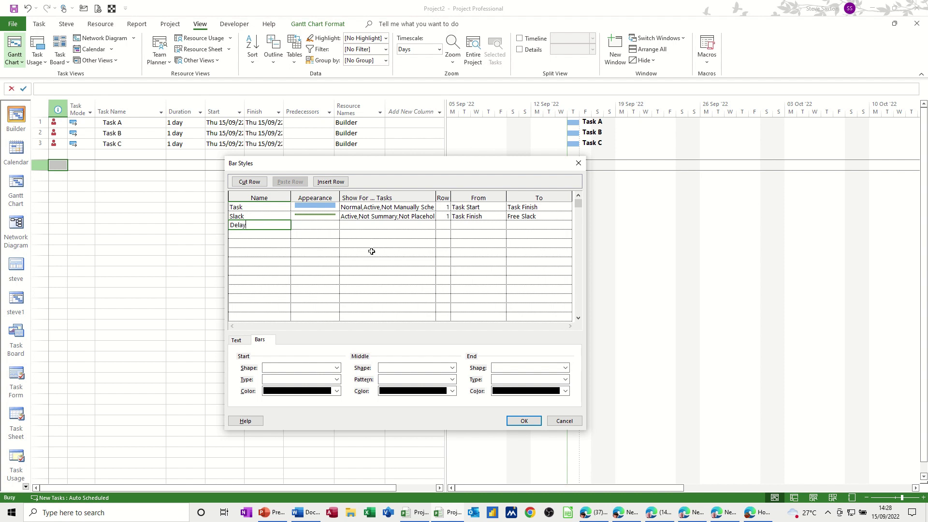
{"action": "left_click", "coordinate": [321, 224]}
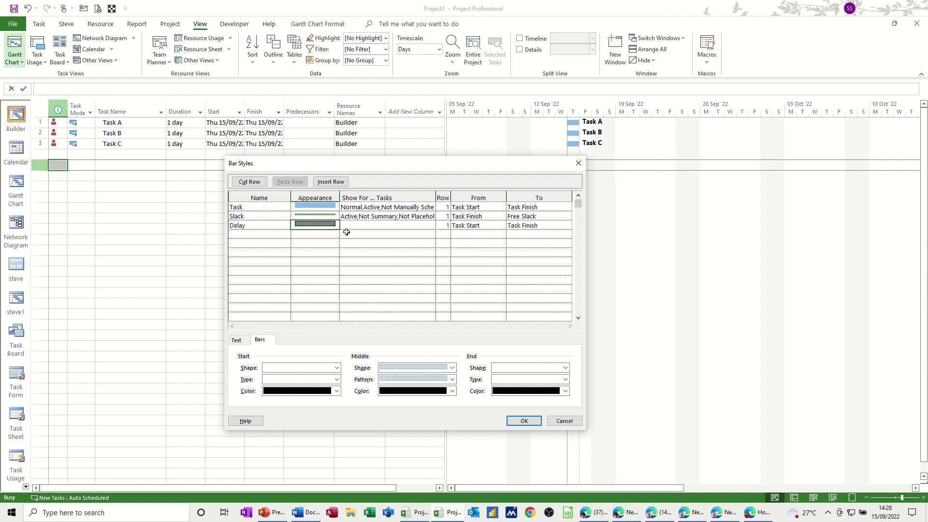
{"action": "left_click", "coordinate": [452, 368]}
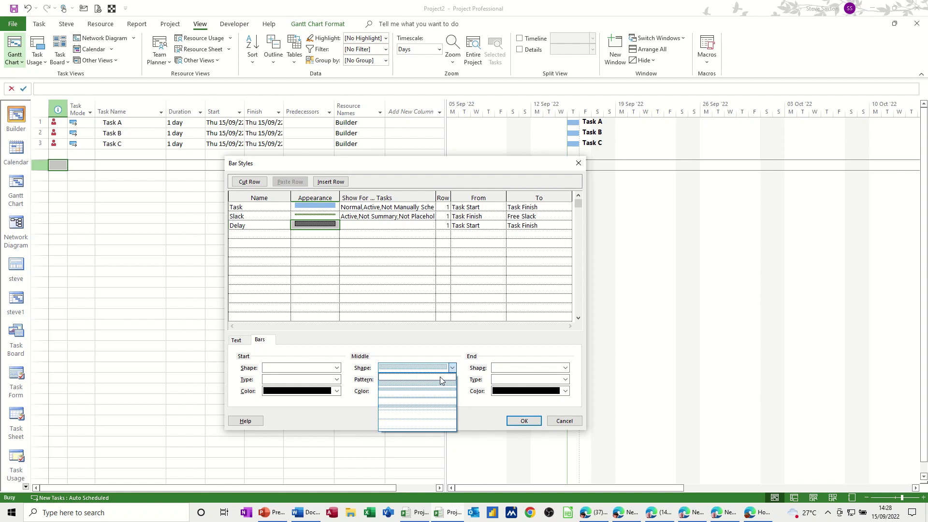
{"action": "left_click", "coordinate": [410, 398]}
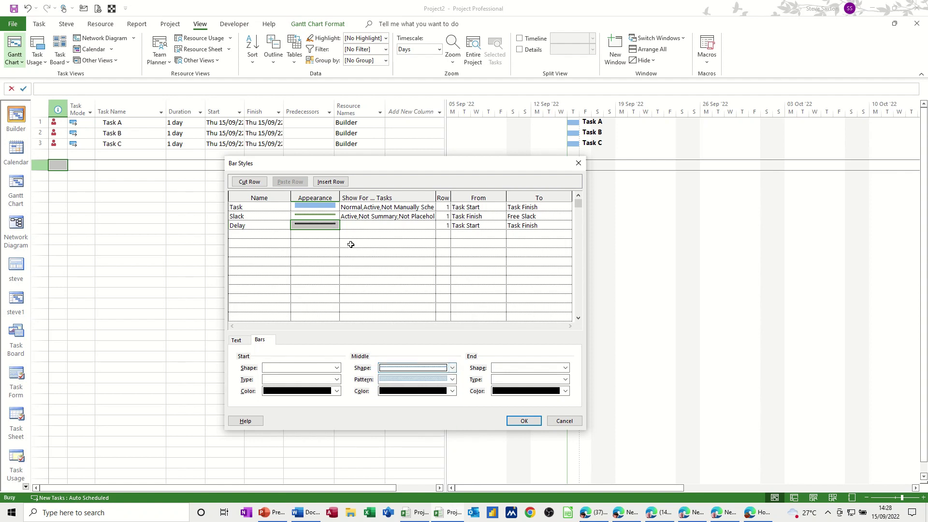
{"action": "left_click", "coordinate": [452, 391]}
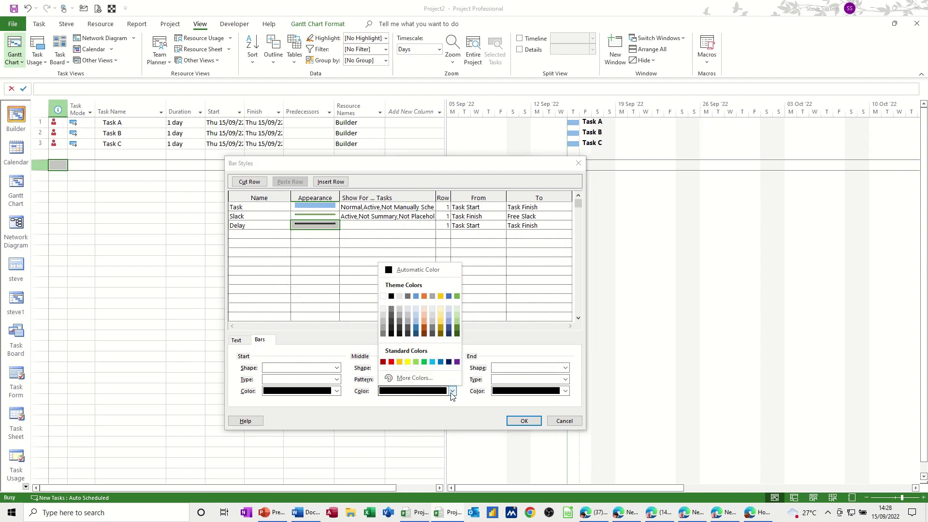
{"action": "left_click", "coordinate": [441, 362]}
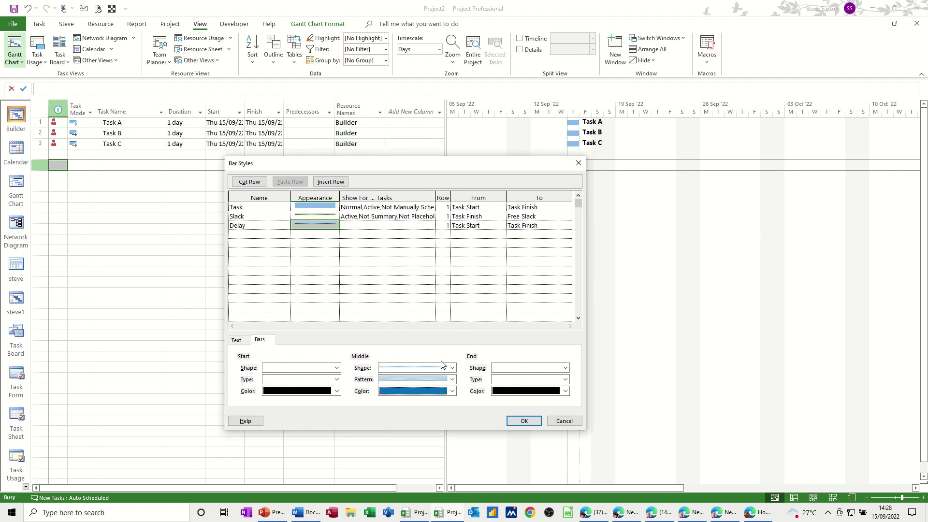
- Set the Delay bar's task conditions and run it from Early Start to Task Start
{"action": "left_click", "coordinate": [349, 224]}
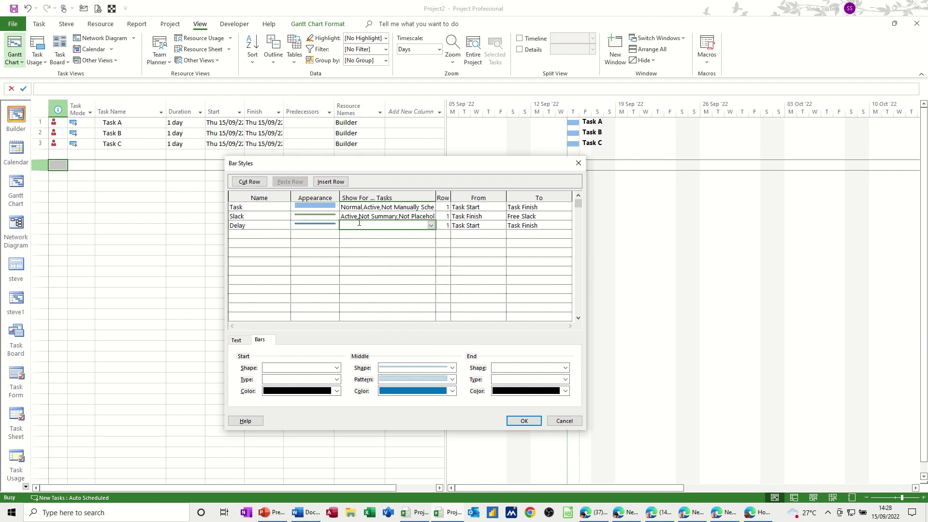
{"action": "left_click", "coordinate": [405, 216]}
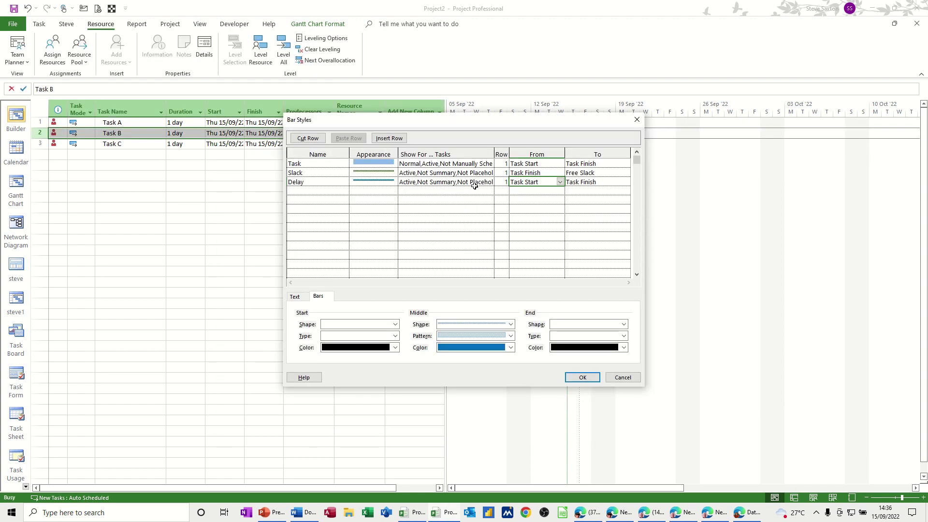
{"action": "left_click", "coordinate": [465, 183]}
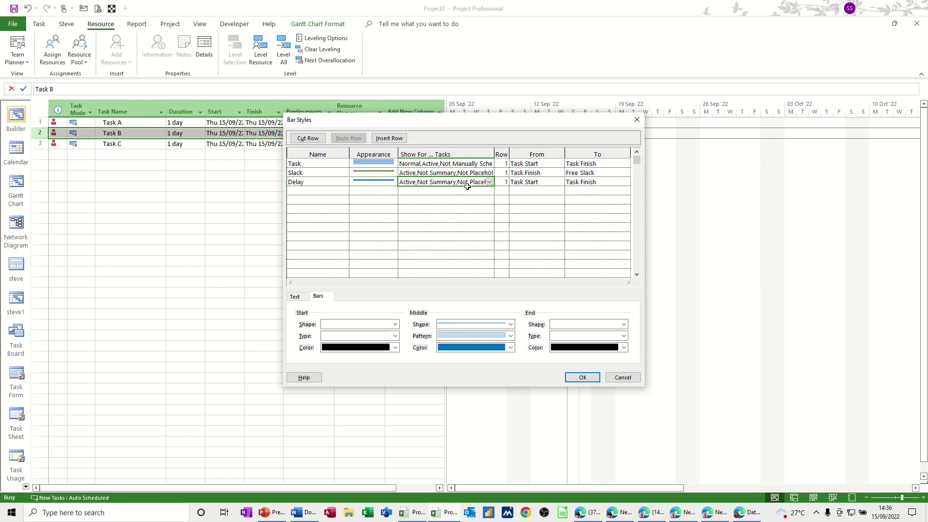
{"action": "left_click", "coordinate": [545, 183]}
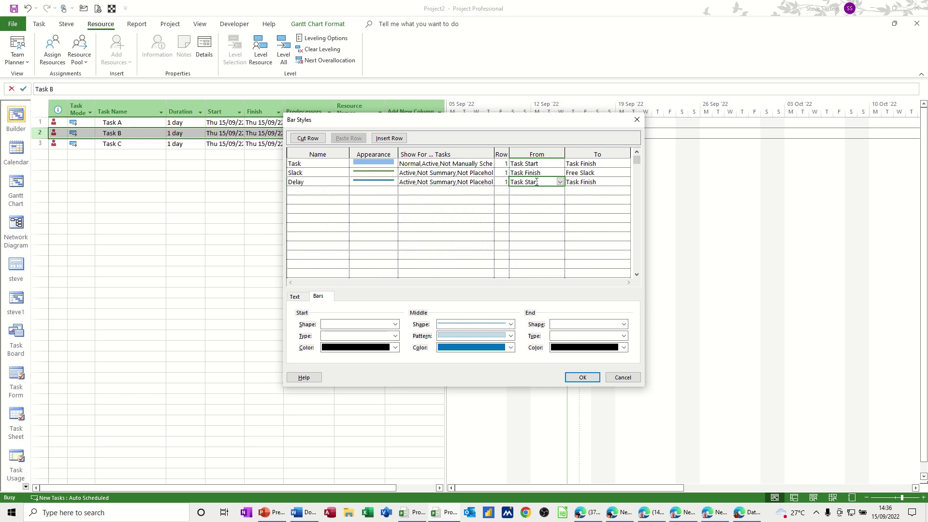
{"action": "type", "text": "Early Finish"}
{"action": "left_click", "coordinate": [560, 182]}
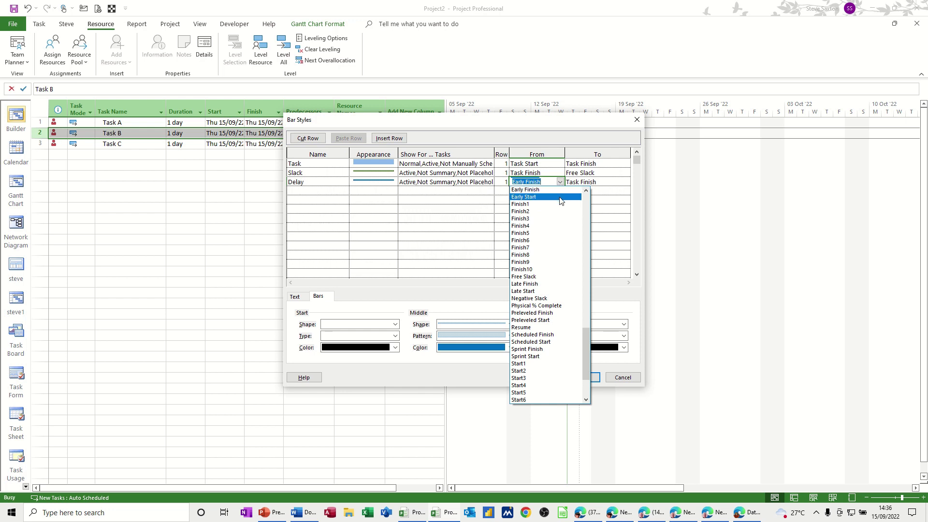
{"action": "left_click", "coordinate": [541, 198]}
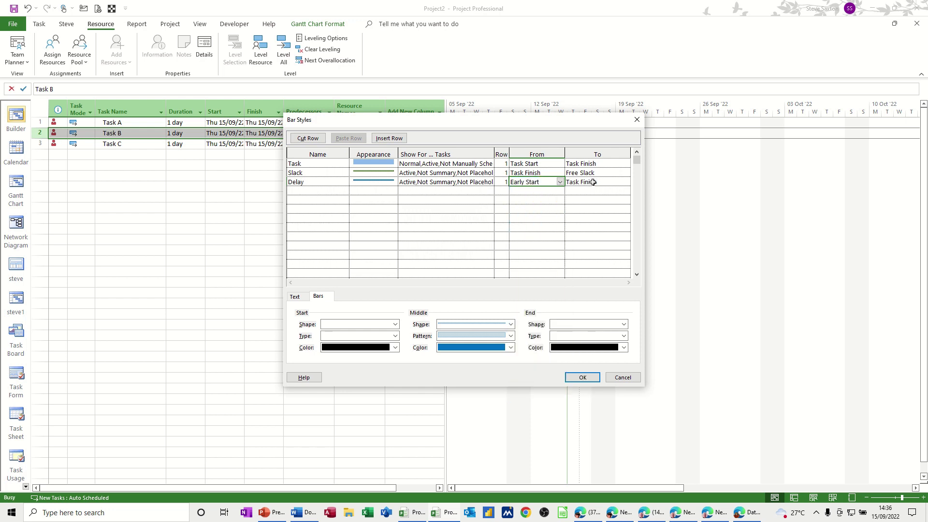
{"action": "left_click", "coordinate": [593, 182]}
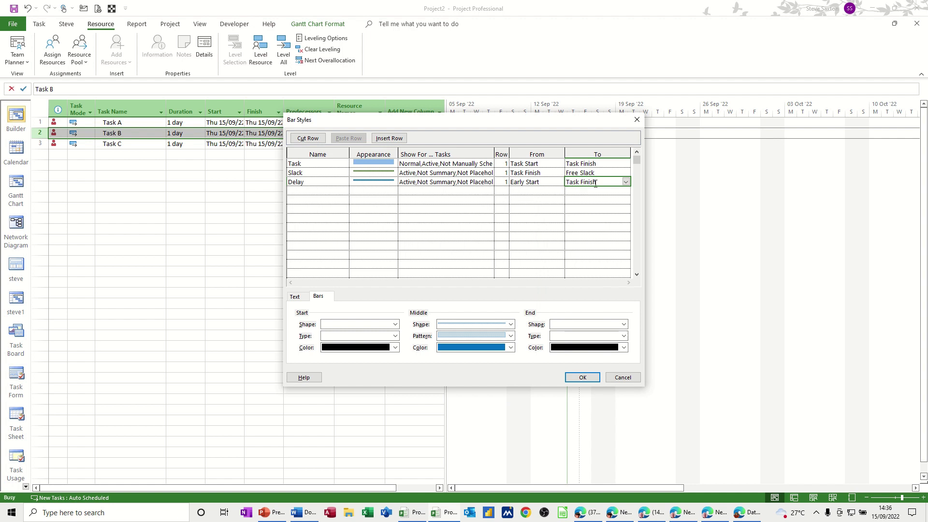
{"action": "left_click", "coordinate": [627, 182]}
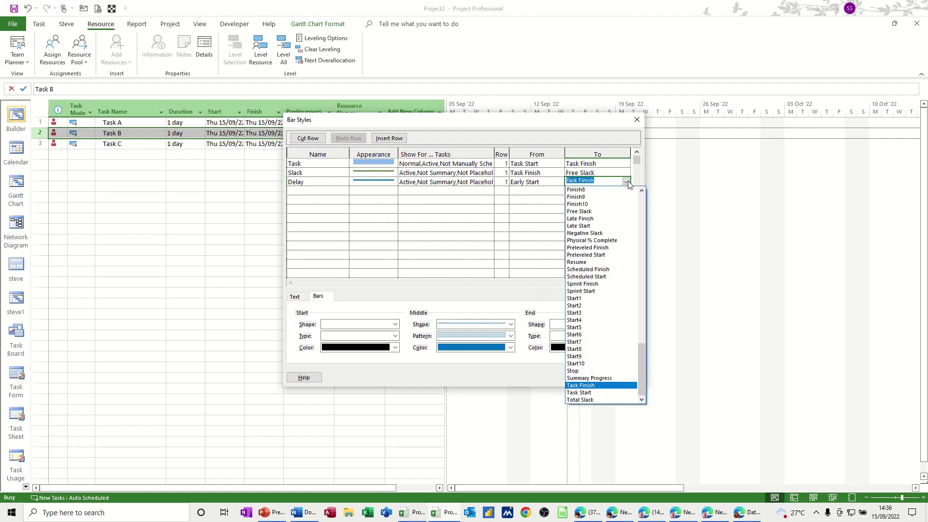
{"action": "left_click", "coordinate": [597, 392]}
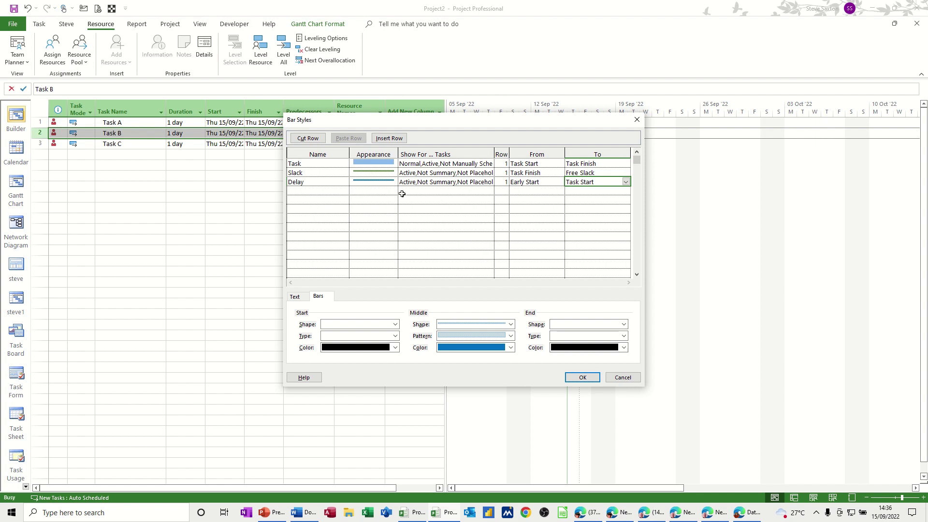
- Apply the new bar styles and Level All so Task B starts Fri 16/09 and Task C Mon 19/09
{"action": "left_click", "coordinate": [581, 377]}
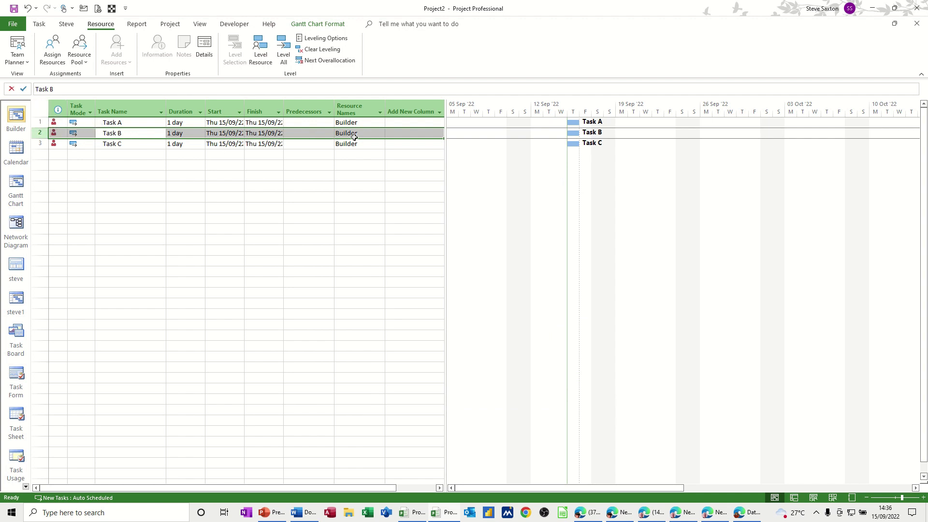
{"action": "key", "text": "alt+p"}
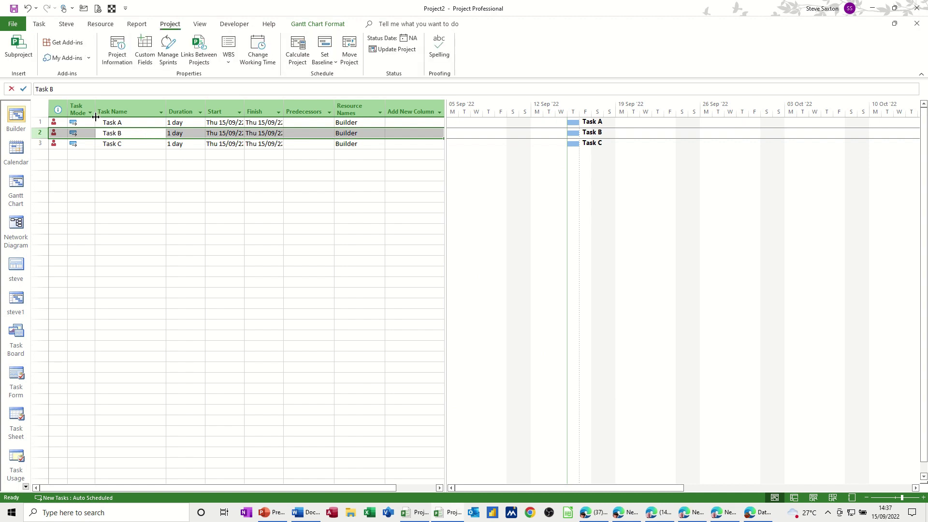
{"action": "left_click", "coordinate": [100, 24]}
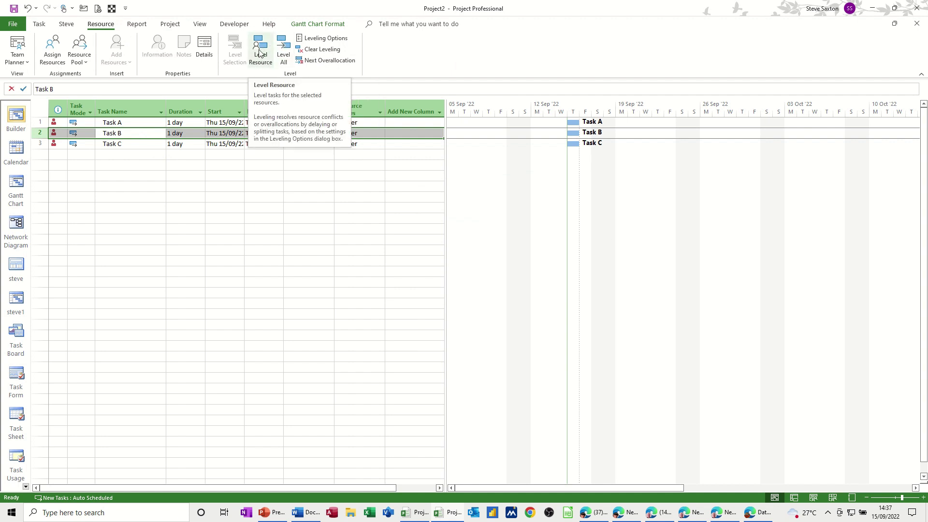
{"action": "left_click", "coordinate": [284, 46]}
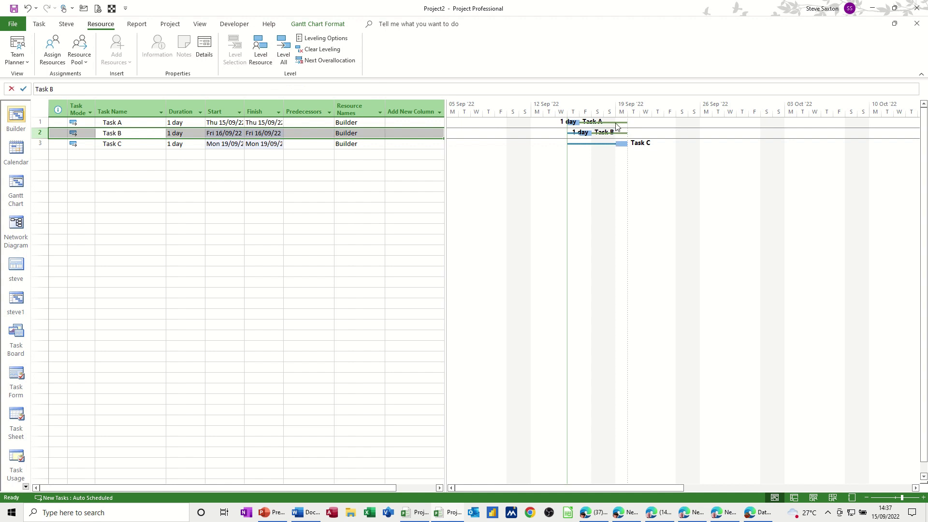
{"action": "mouse_move", "coordinate": [583, 123]}
{"action": "mouse_move", "coordinate": [617, 126]}
- Clear the Task bars' right Name label and the Slack bars' left Duration label, then apply
{"action": "double_click", "coordinate": [537, 218]}
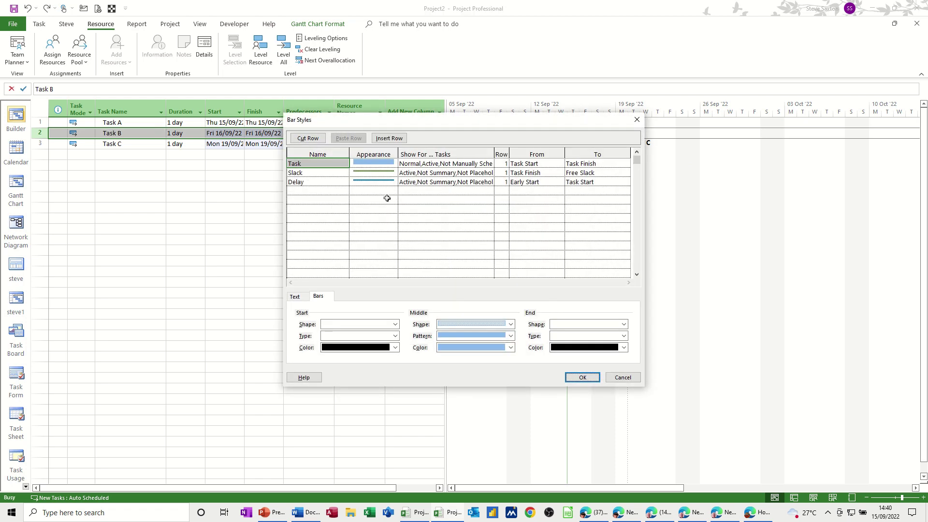
{"action": "left_click", "coordinate": [304, 182]}
{"action": "left_click", "coordinate": [325, 165]}
{"action": "left_click_drag", "start_coordinate": [413, 127], "coordinate": [410, 181]}
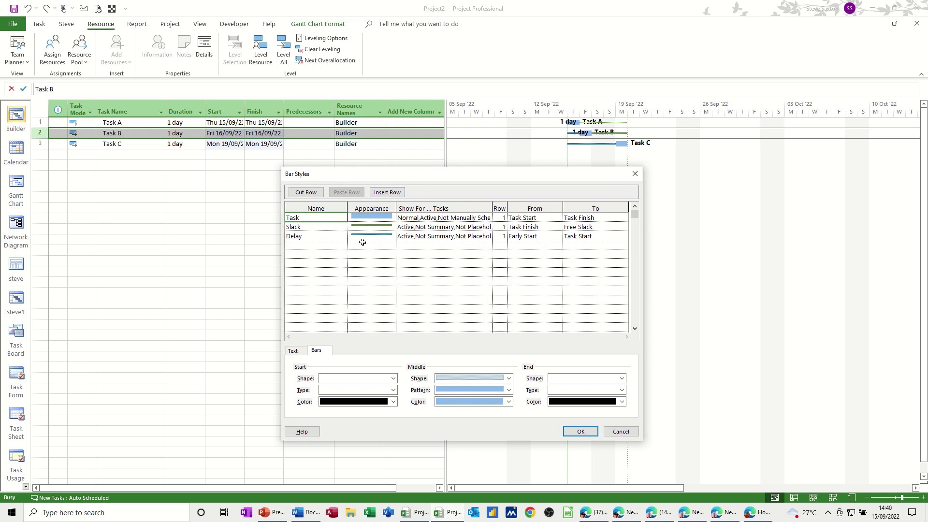
{"action": "left_click", "coordinate": [293, 350]}
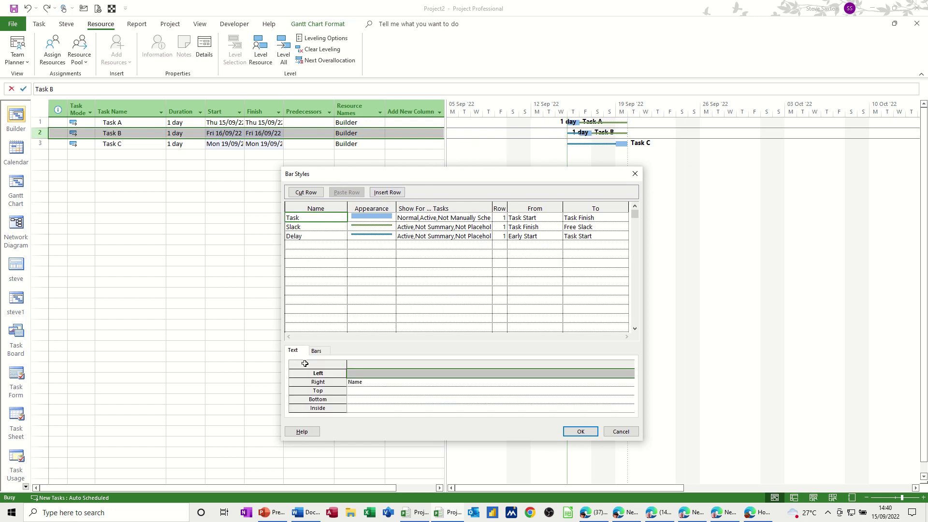
{"action": "left_click", "coordinate": [351, 383]}
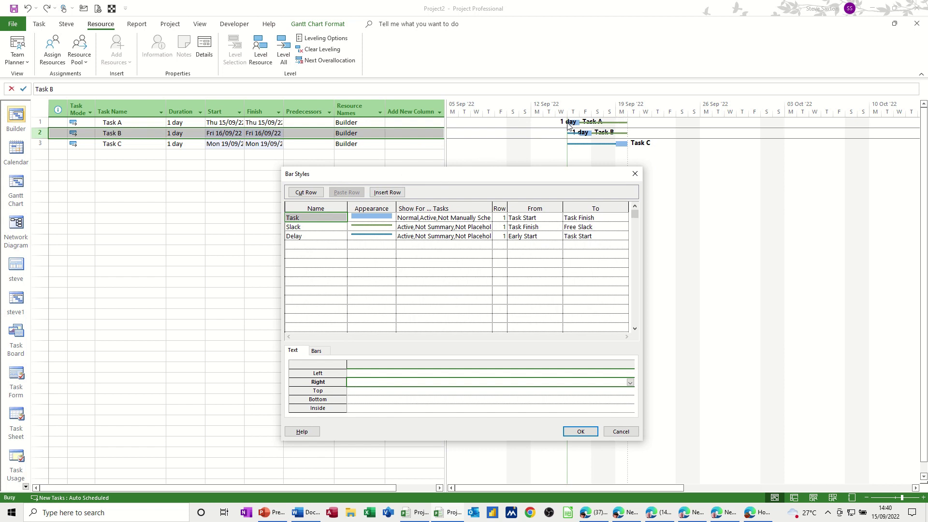
{"action": "left_click", "coordinate": [319, 227]}
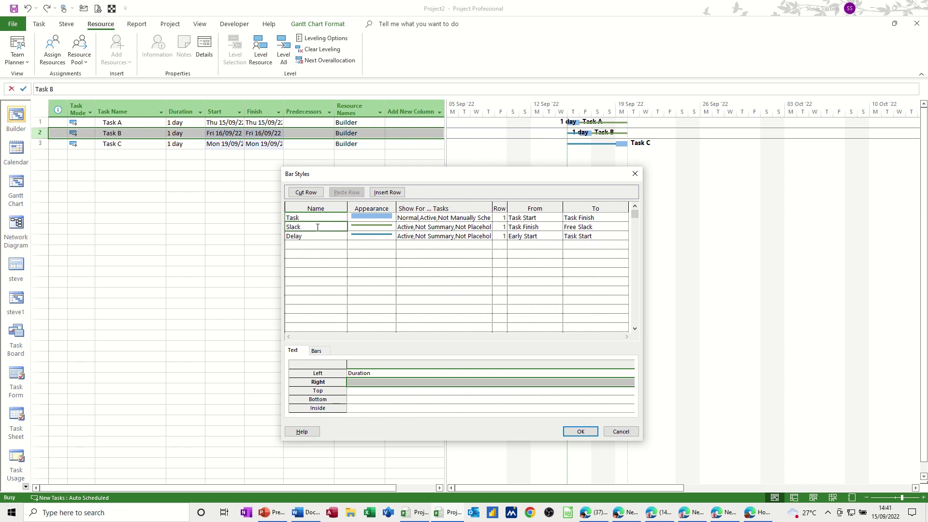
{"action": "left_click", "coordinate": [355, 372]}
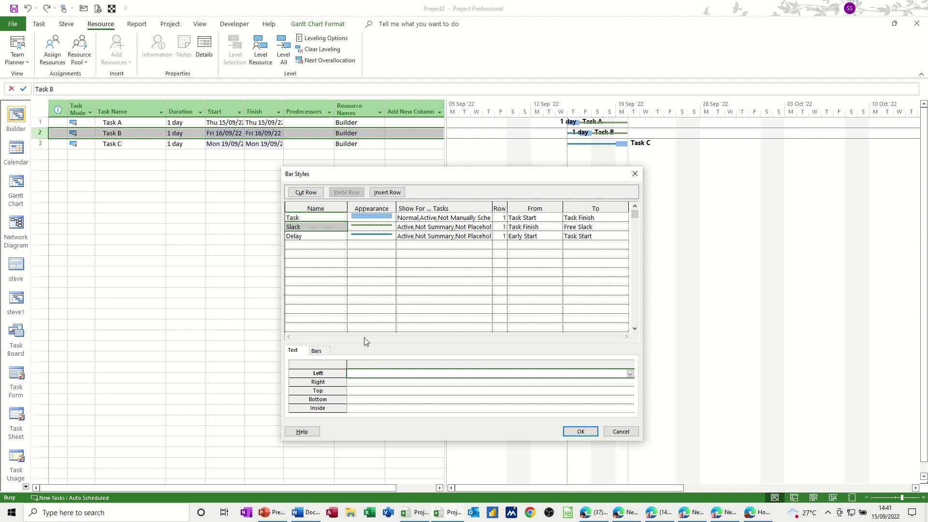
{"action": "left_click", "coordinate": [362, 236]}
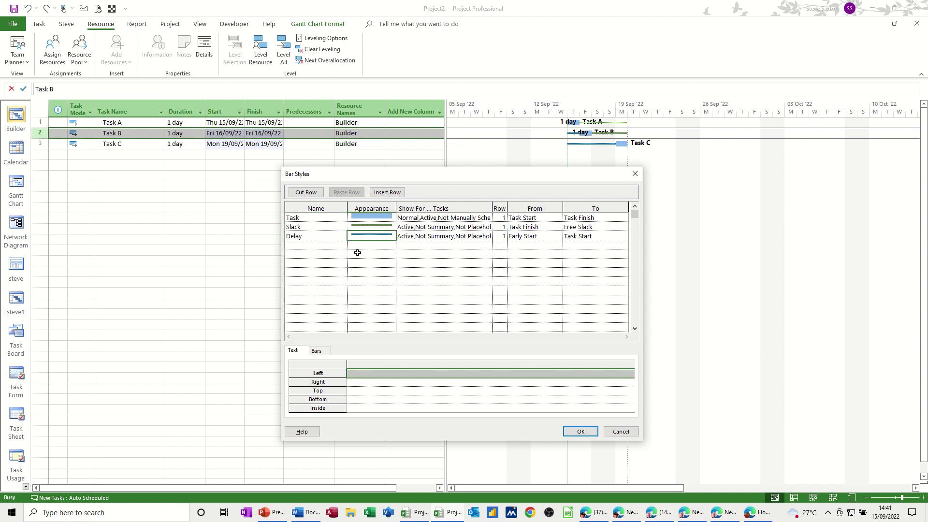
{"action": "left_click", "coordinate": [585, 432]}
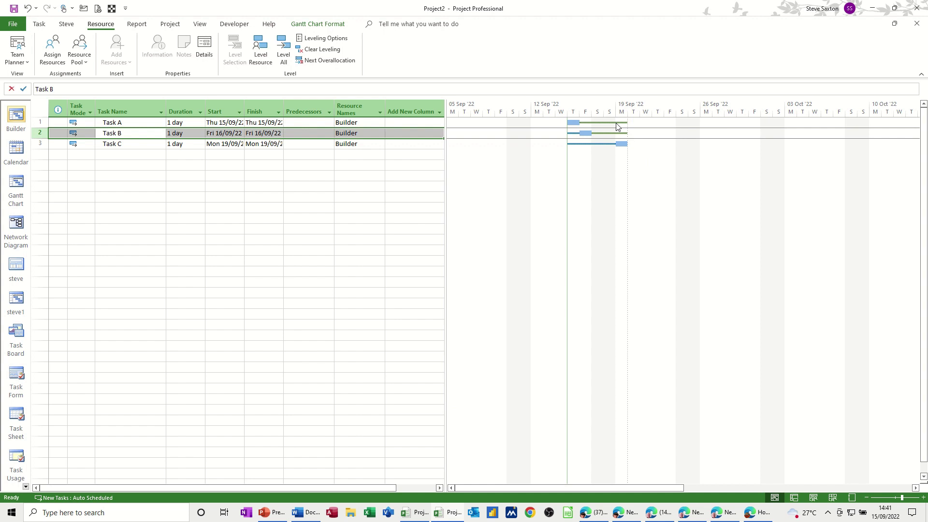
- Check the green slack and blue delay lines, then bring up the Add New Column header's options
{"action": "mouse_move", "coordinate": [617, 127]}
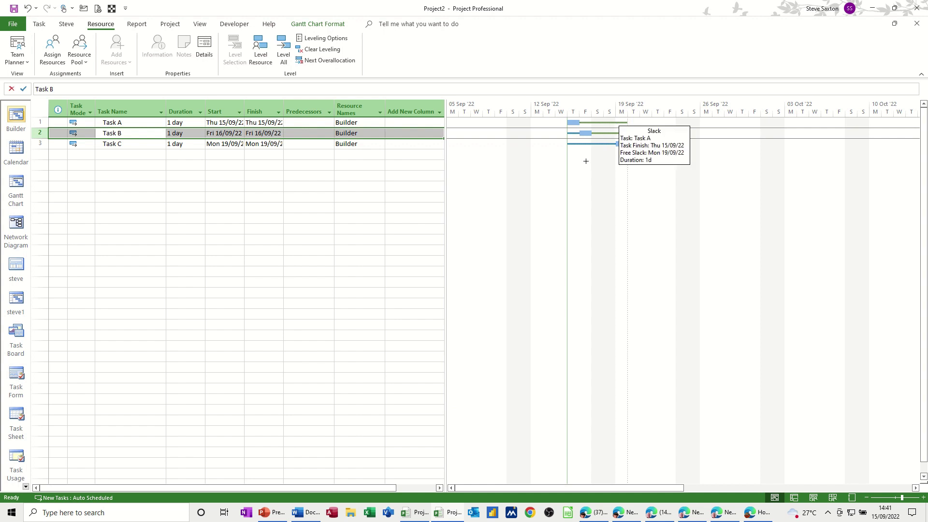
{"action": "mouse_move", "coordinate": [588, 147]}
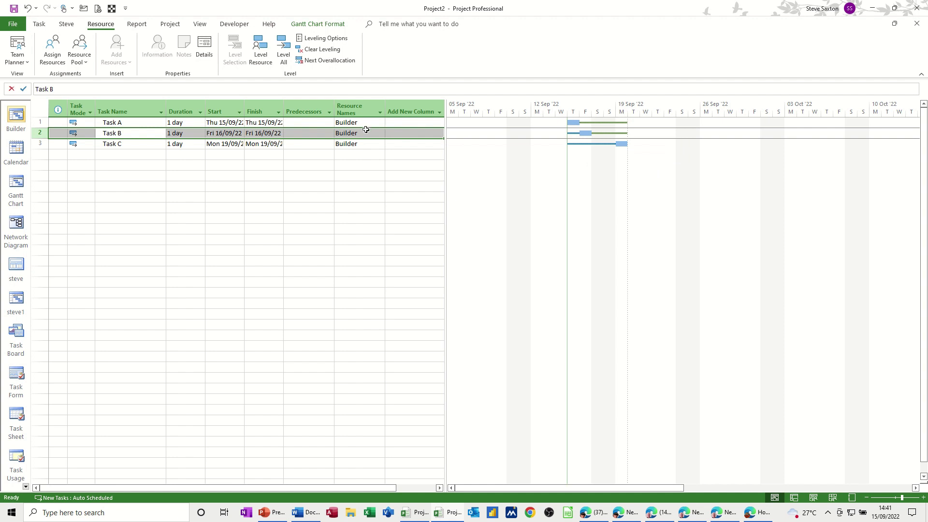
{"action": "right_click", "coordinate": [410, 107]}
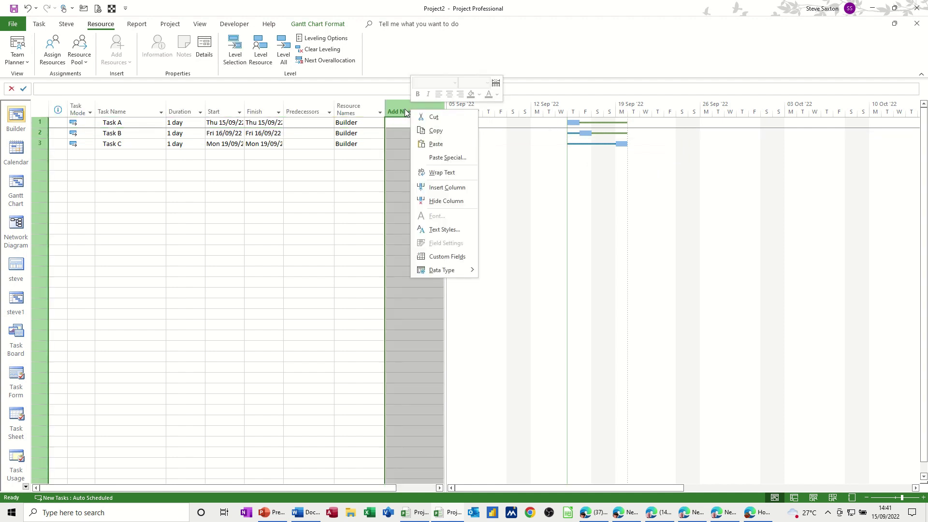
- Add a Flag1 column to the task sheet and set Task B's value to Yes
{"action": "key", "text": "Escape"}
{"action": "left_click", "coordinate": [406, 110]}
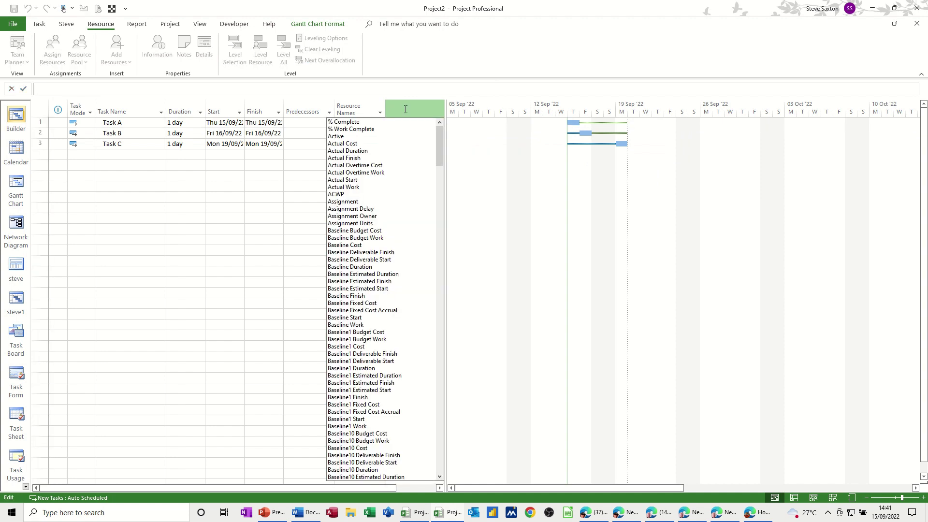
{"action": "type", "text": "finish"}
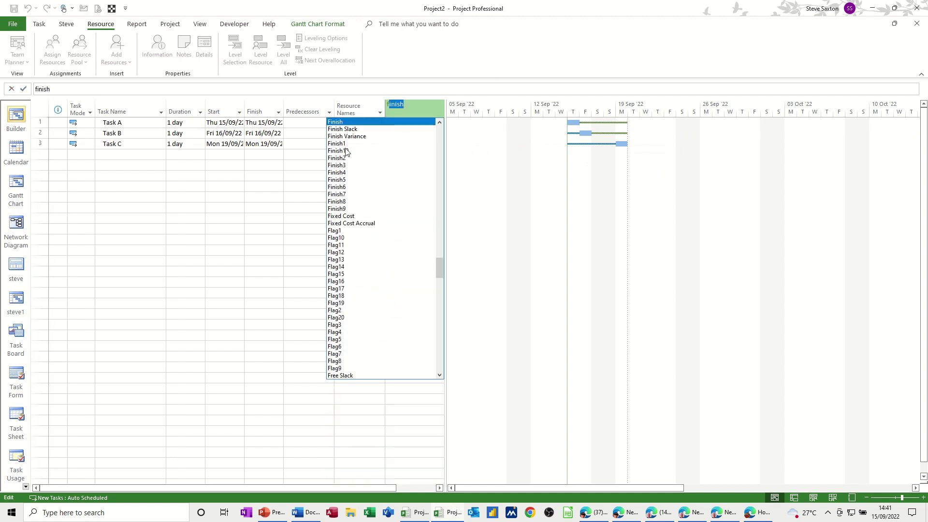
{"action": "left_click", "coordinate": [344, 231]}
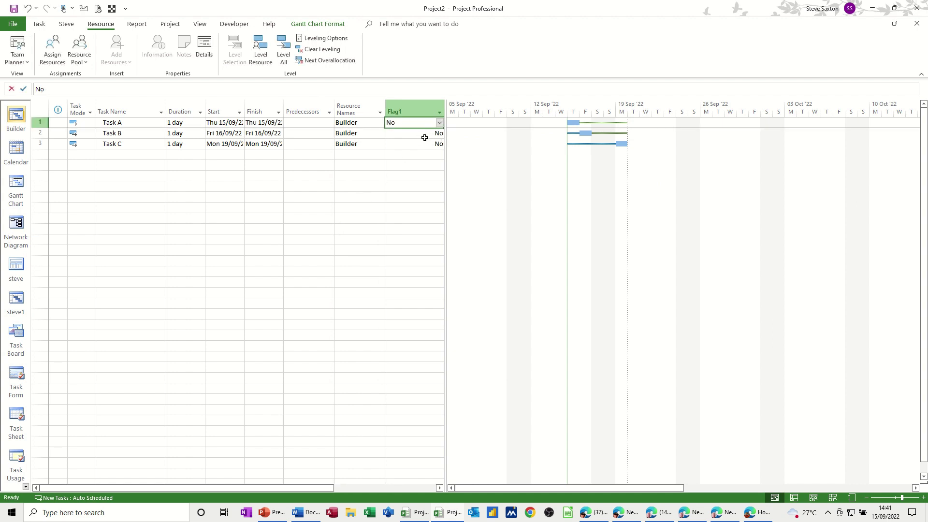
{"action": "left_click", "coordinate": [409, 134]}
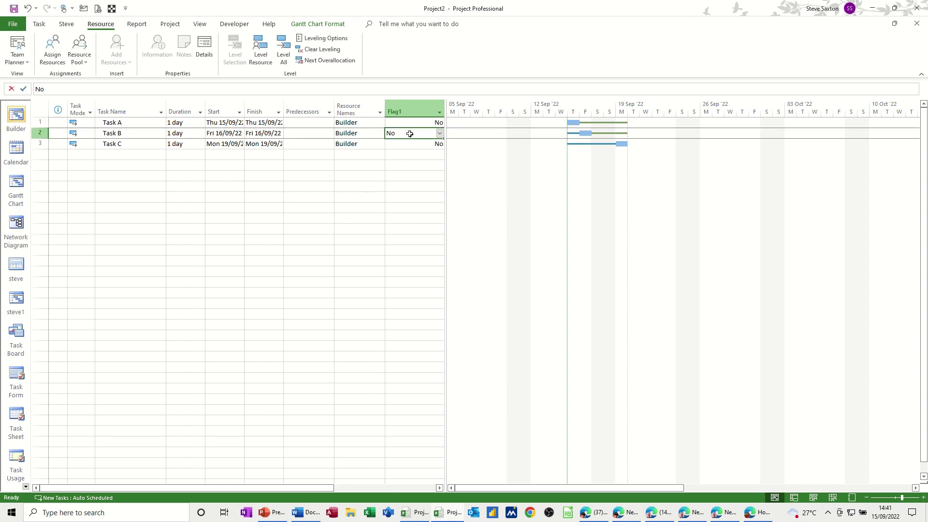
{"action": "left_click", "coordinate": [440, 134]}
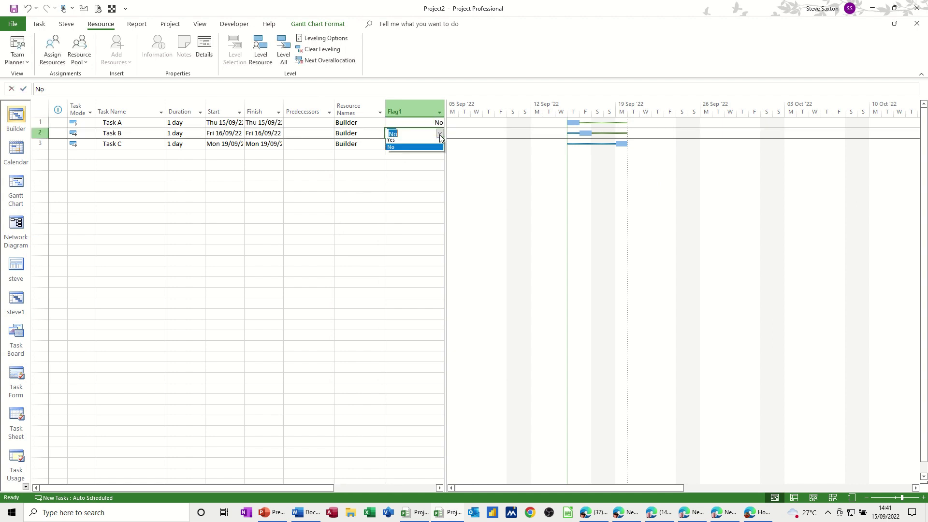
{"action": "left_click", "coordinate": [414, 144]}
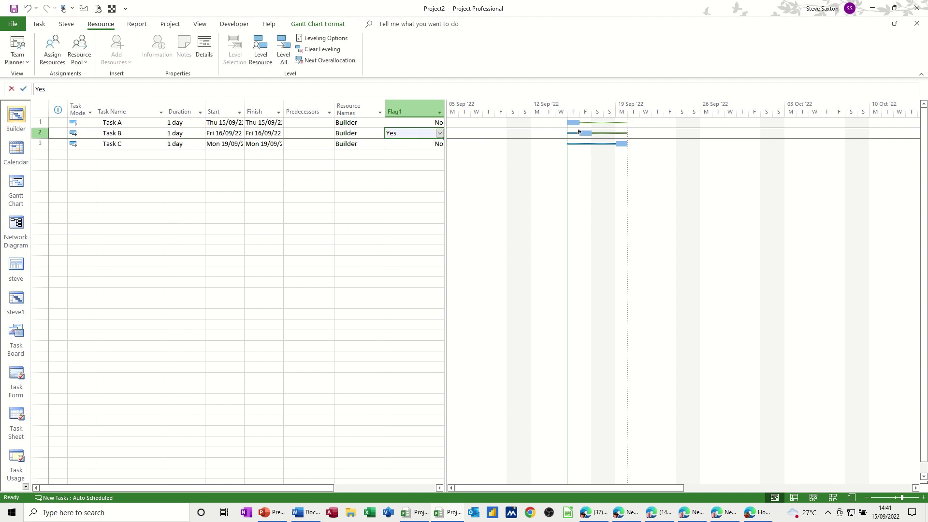
- Rename the Flag1 column heading to 'Builder'
{"action": "left_click", "coordinate": [396, 111]}
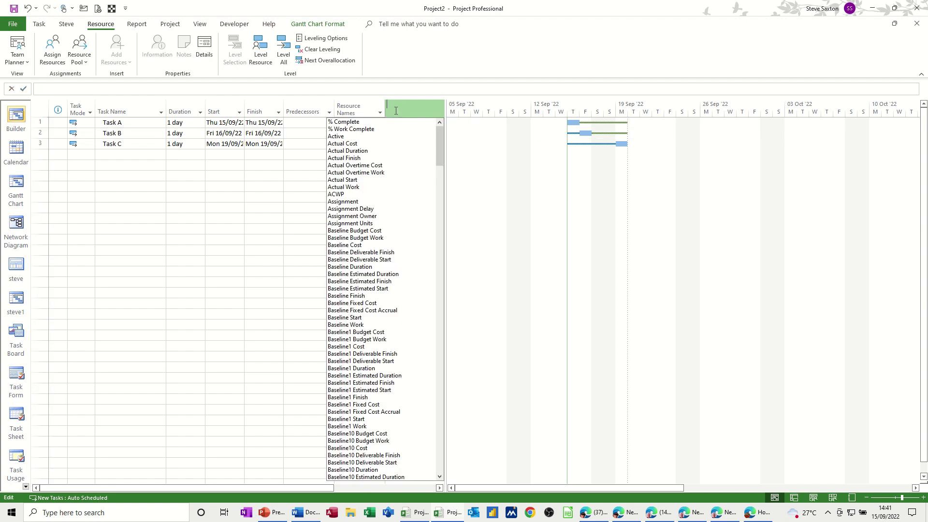
{"action": "type", "text": "Buil"}
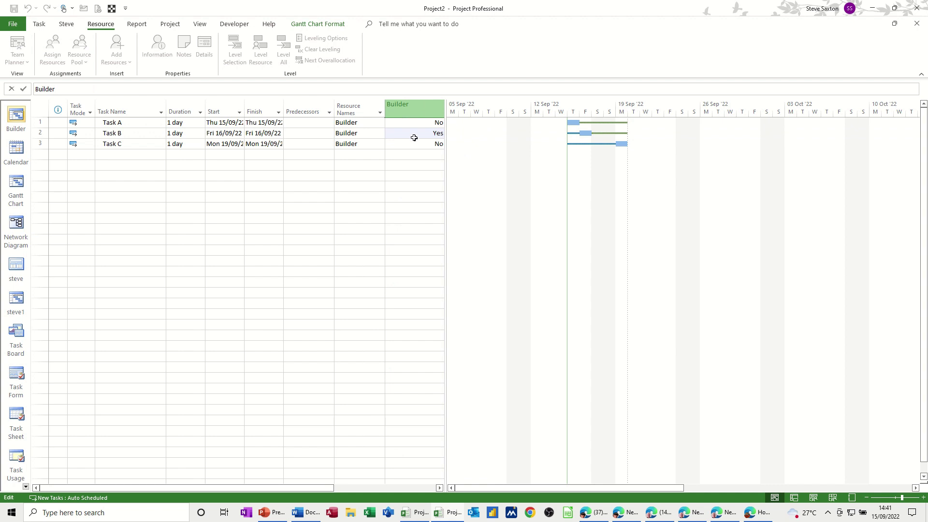
{"action": "type", "text": "der"}
{"action": "left_click", "coordinate": [412, 158]}
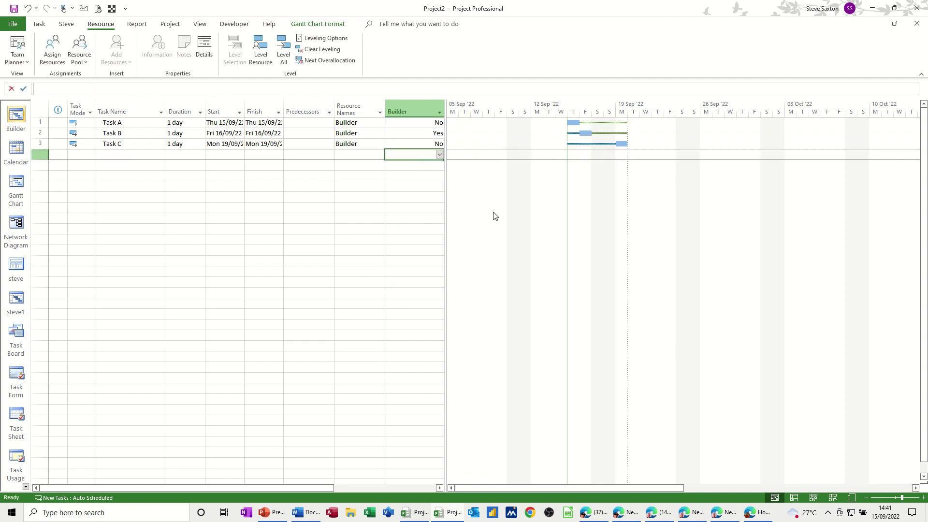
{"action": "double_click", "coordinate": [546, 195]}
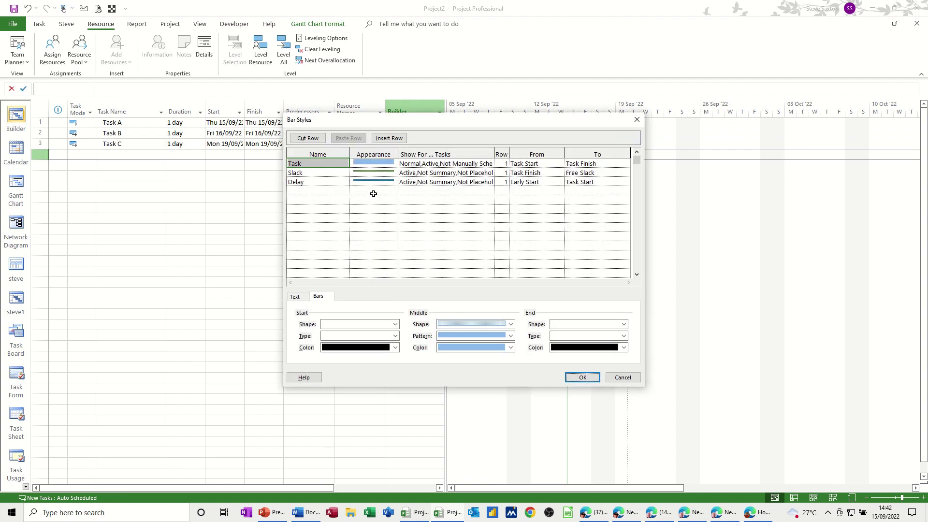
- Add a new bar style named 'Builder' with an amber middle colour
{"action": "left_click", "coordinate": [321, 190]}
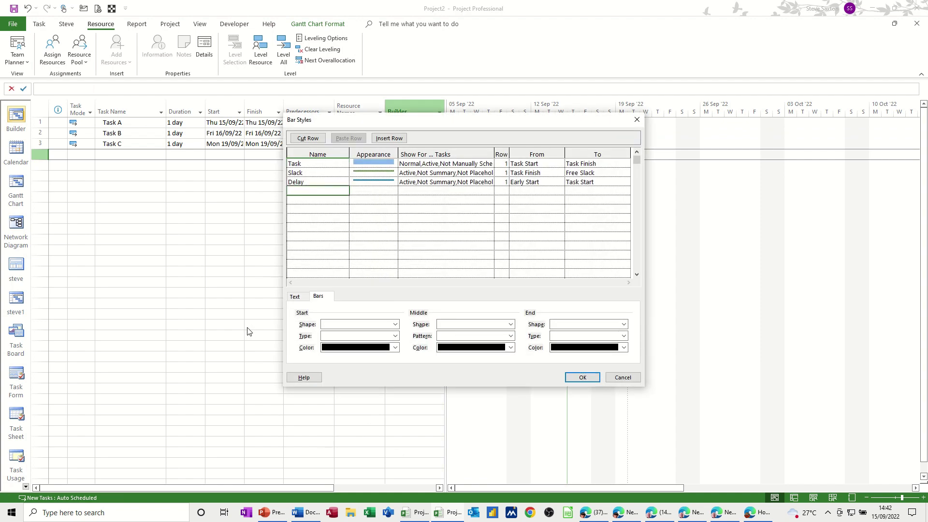
{"action": "type", "text": "Builder"}
{"action": "left_click", "coordinate": [368, 192]}
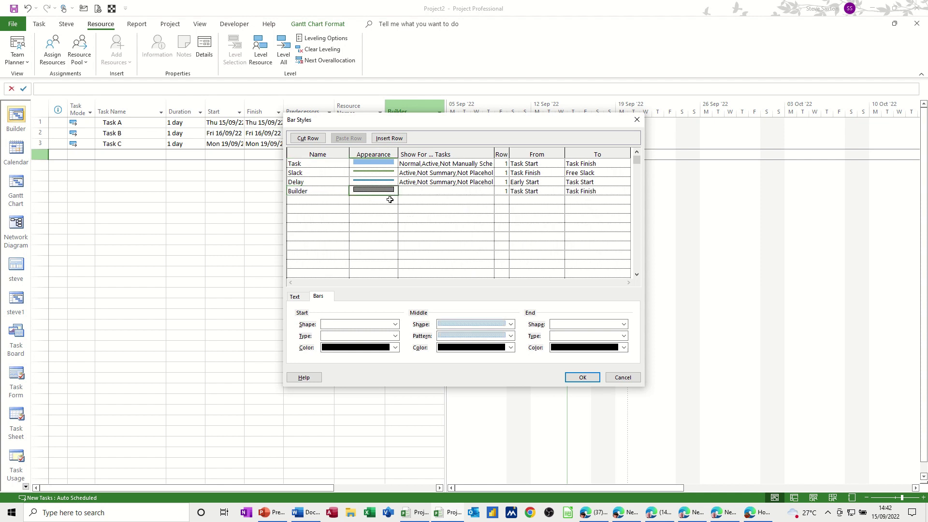
{"action": "left_click_drag", "start_coordinate": [470, 120], "coordinate": [514, 224]}
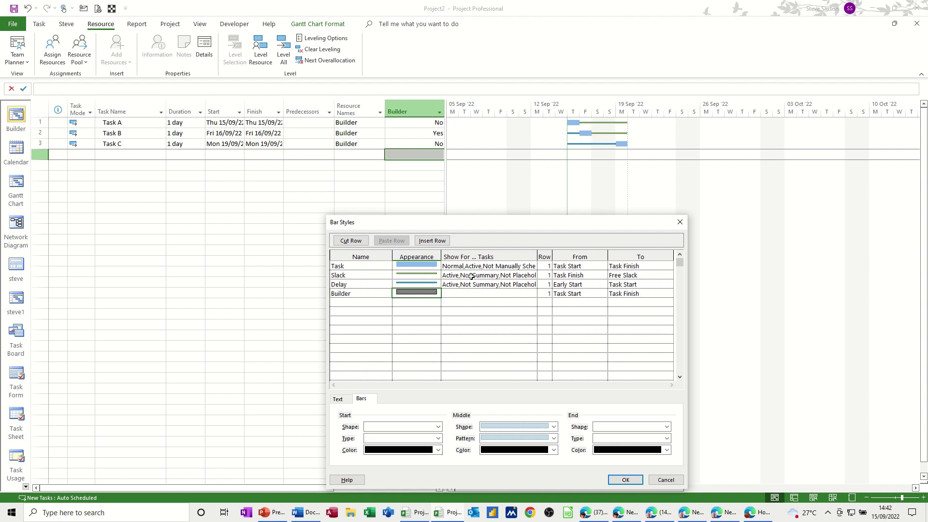
{"action": "left_click", "coordinate": [553, 450]}
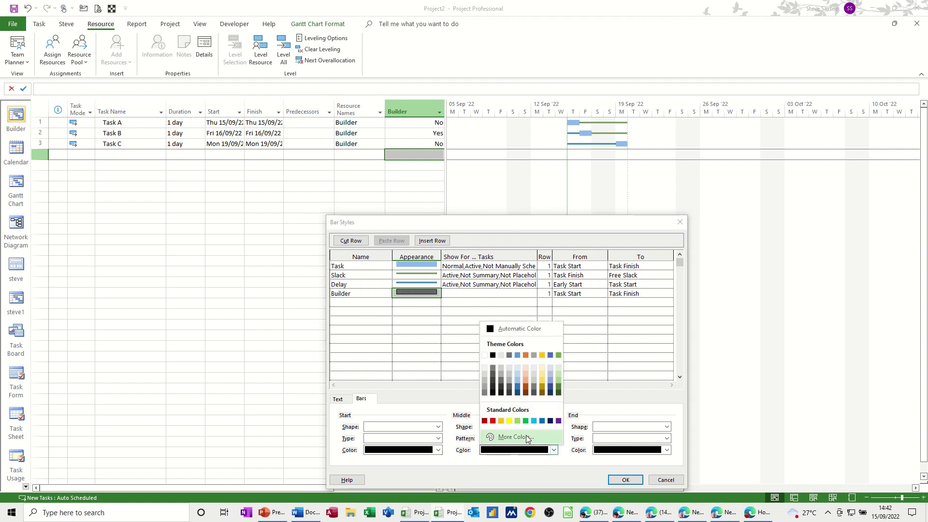
{"action": "left_click", "coordinate": [502, 425]}
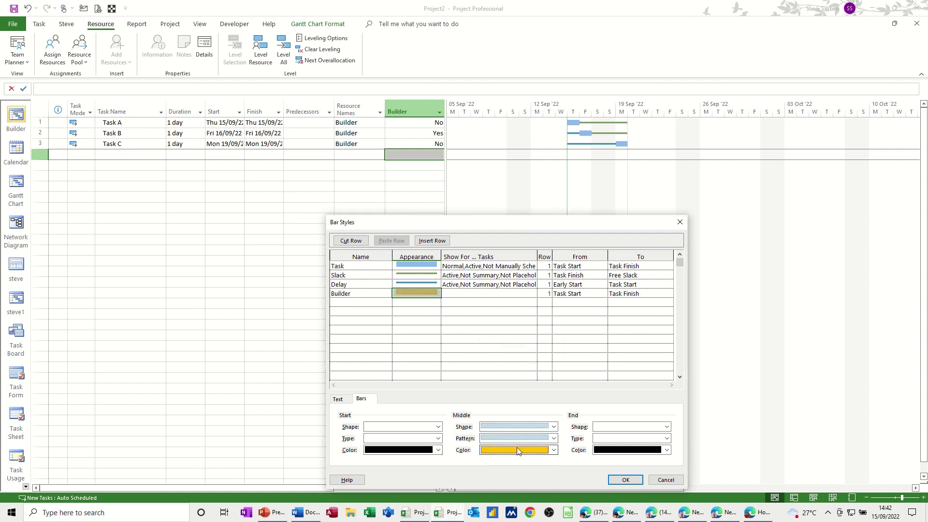
- Show the Builder bar for Flag1 tasks and apply the bar styles
{"action": "left_click", "coordinate": [473, 292]}
{"action": "left_click", "coordinate": [532, 294]}
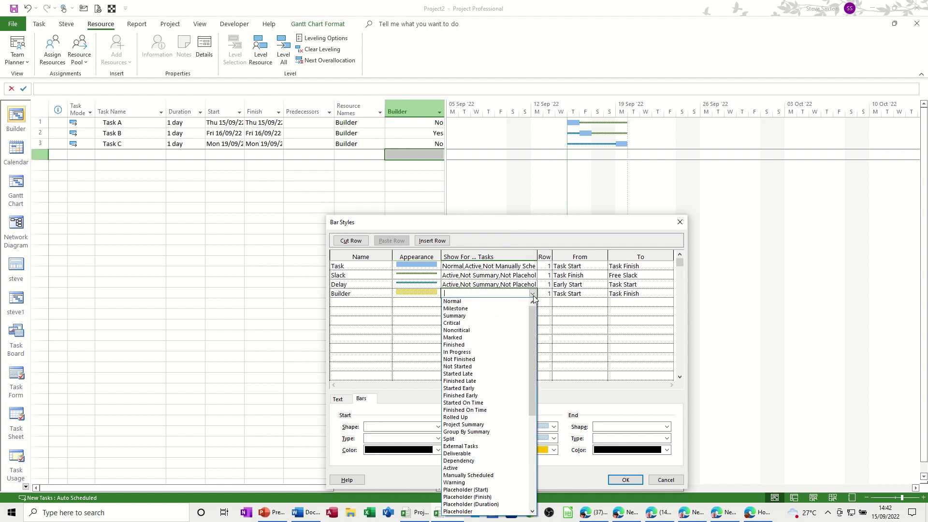
{"action": "type", "text": "Finished"}
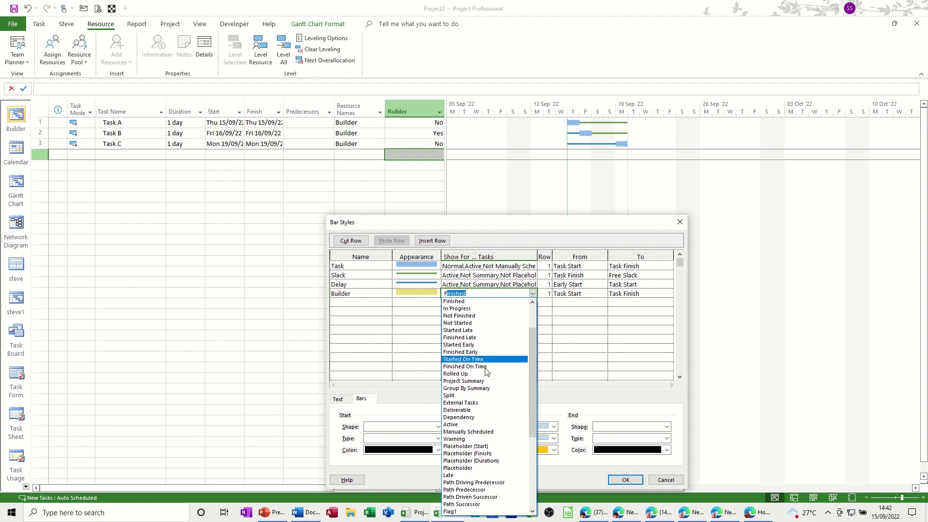
{"action": "scroll", "coordinate": [485, 406], "scroll_direction": "down", "scroll_amount": 3}
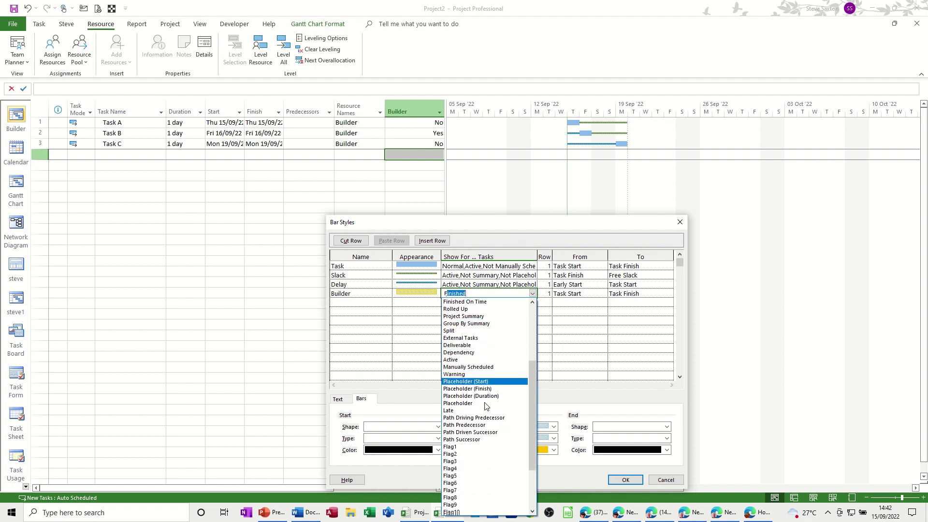
{"action": "left_click", "coordinate": [450, 446]}
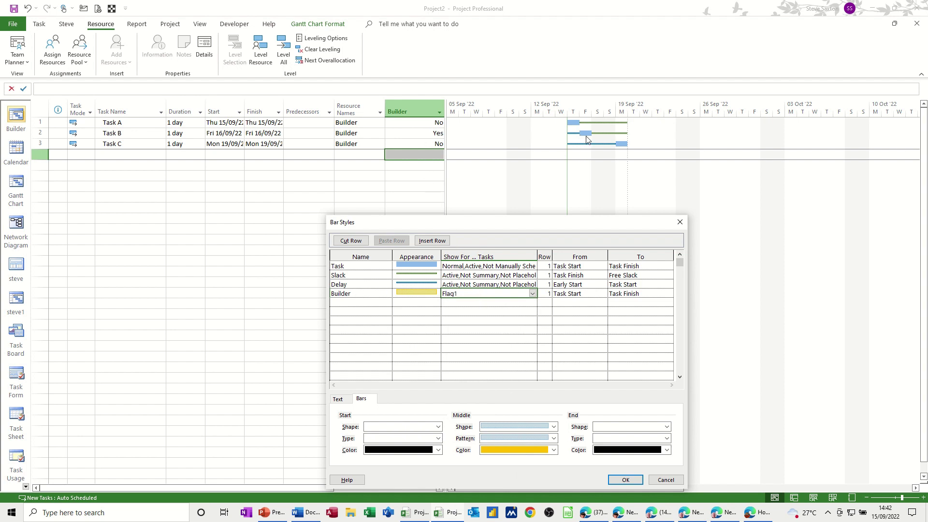
{"action": "left_click", "coordinate": [624, 479]}
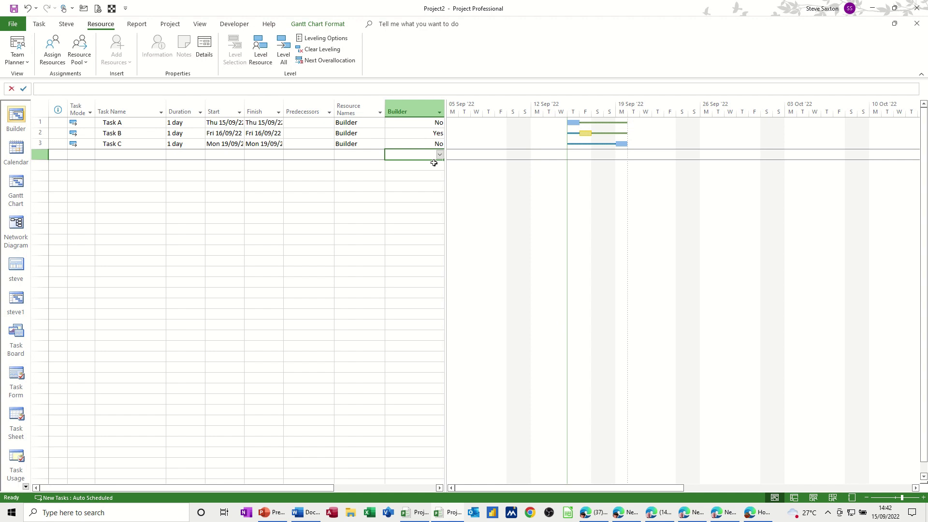
- Set the Builder flag to Yes for Task A and Task C
{"action": "left_click", "coordinate": [425, 123]}
{"action": "left_click", "coordinate": [428, 126]}
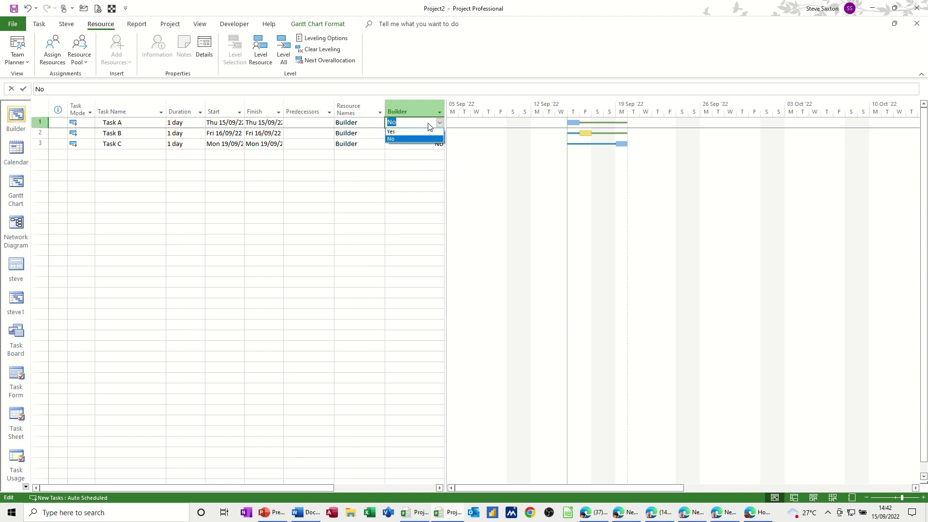
{"action": "left_click", "coordinate": [415, 131]}
{"action": "left_click", "coordinate": [439, 145]}
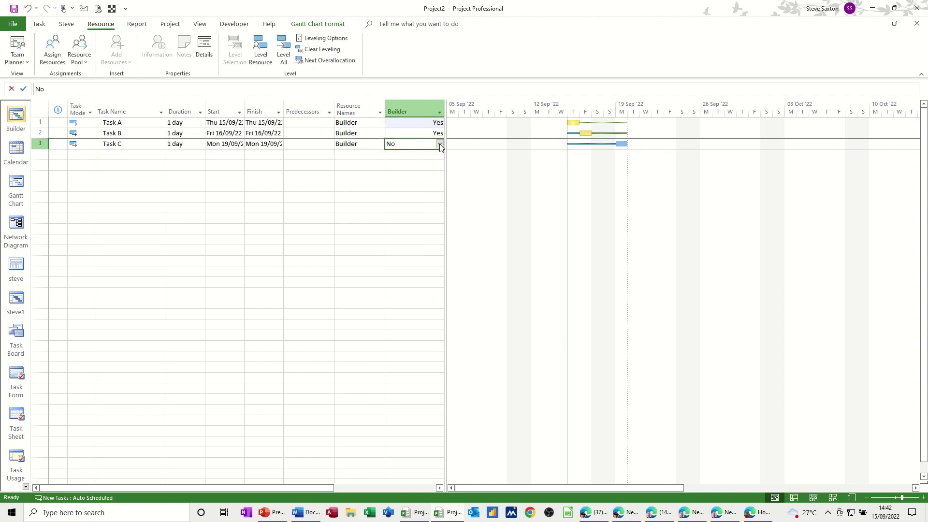
{"action": "left_click", "coordinate": [439, 145]}
{"action": "left_click", "coordinate": [401, 152]}
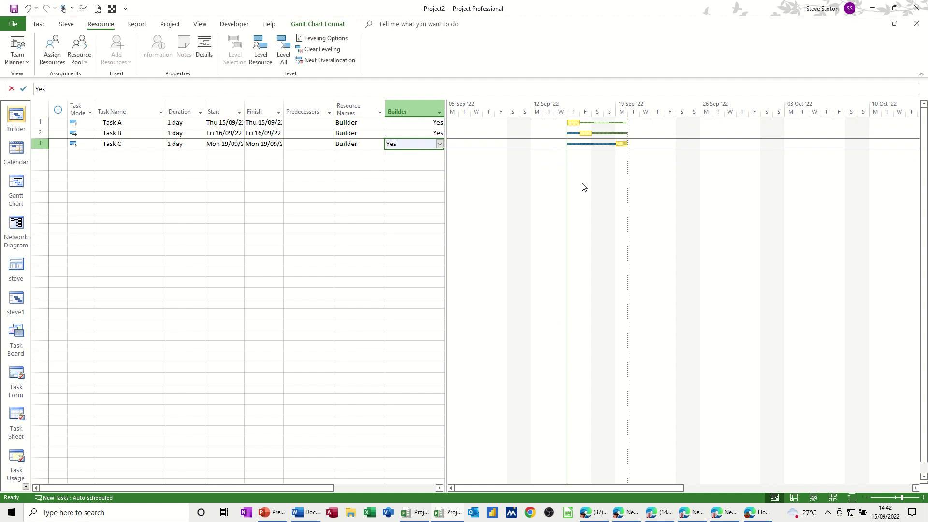
- Add Task D in row 4 with a duration of 1 day
{"action": "left_click", "coordinate": [138, 155]}
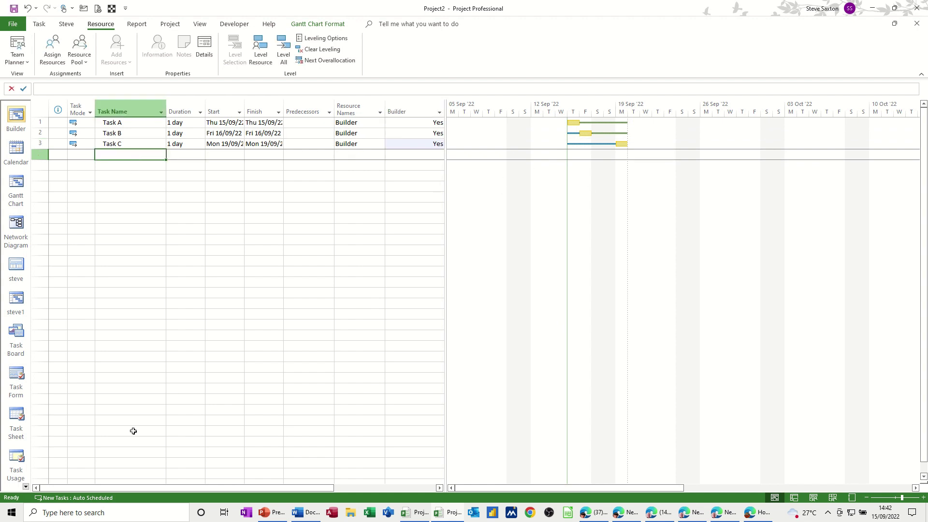
{"action": "type", "text": "Task D"}
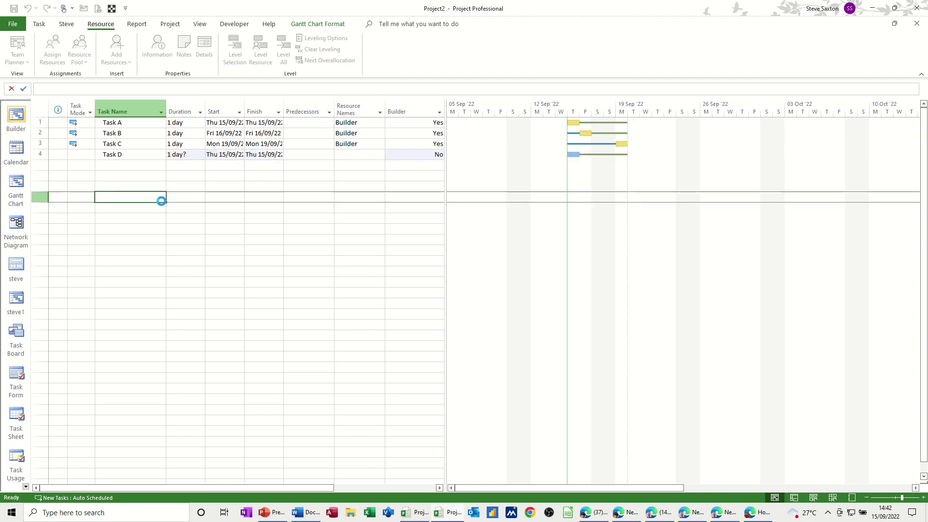
{"action": "left_click", "coordinate": [161, 198]}
{"action": "left_click", "coordinate": [177, 155]}
{"action": "type", "text": "1"}
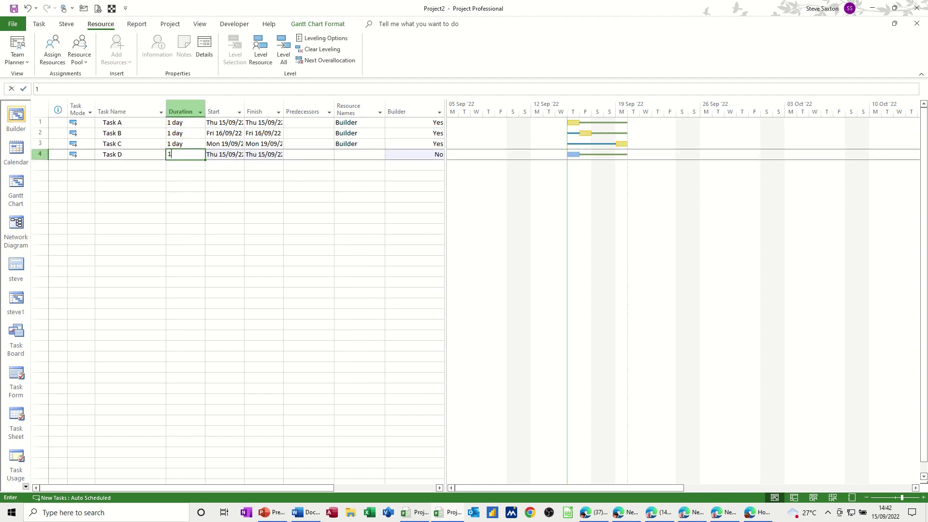
{"action": "left_click", "coordinate": [174, 175]}
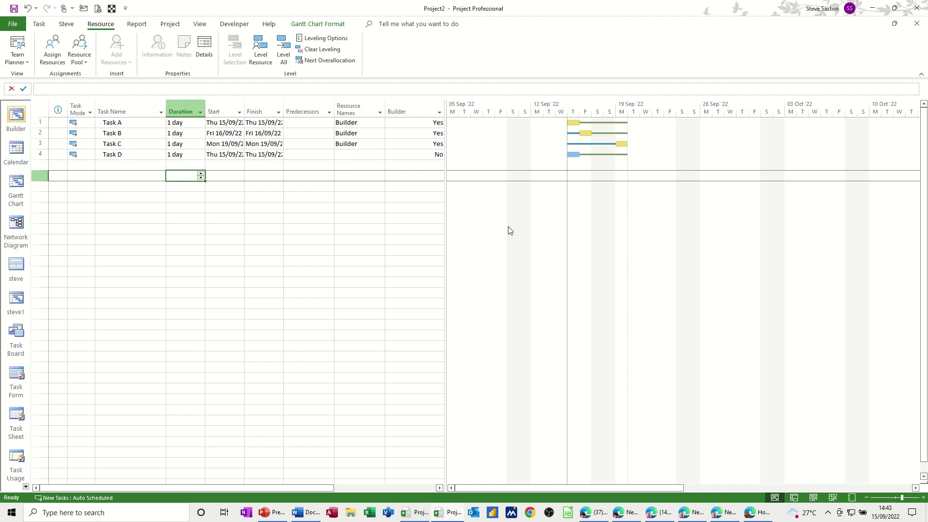
{"action": "left_click", "coordinate": [16, 183]}
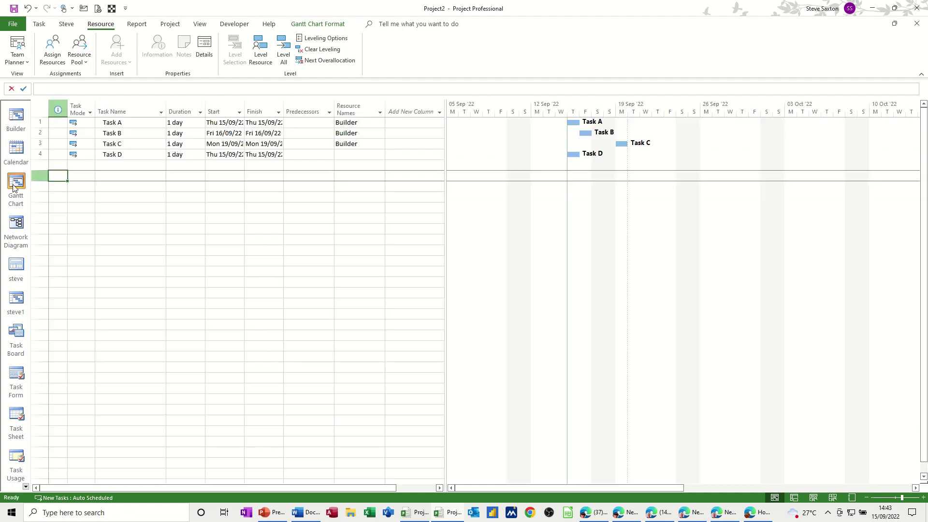
{"action": "left_click", "coordinate": [14, 123]}
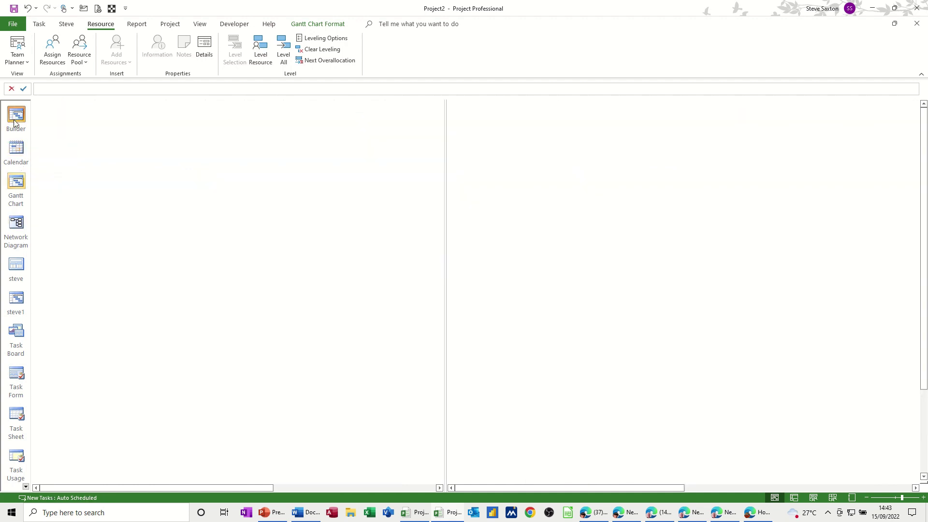